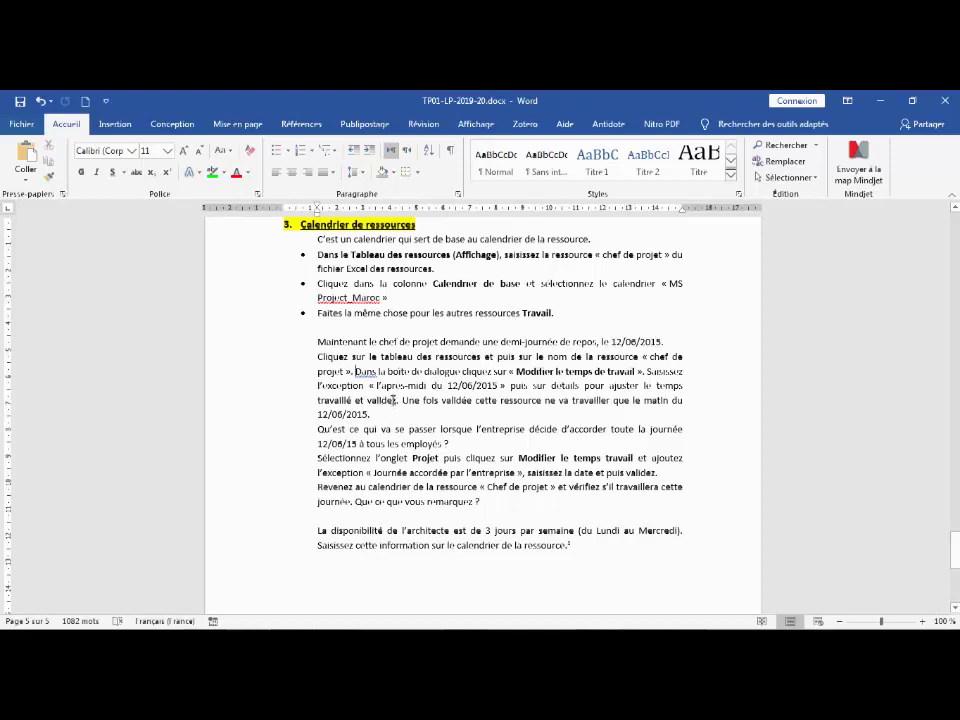
Switch from the Word exercise to Microsoft Project and open the working time settings of the resource Chef de chantier
{"action": "left_click_drag", "start_coordinate": [317, 387], "coordinate": [504, 387]}
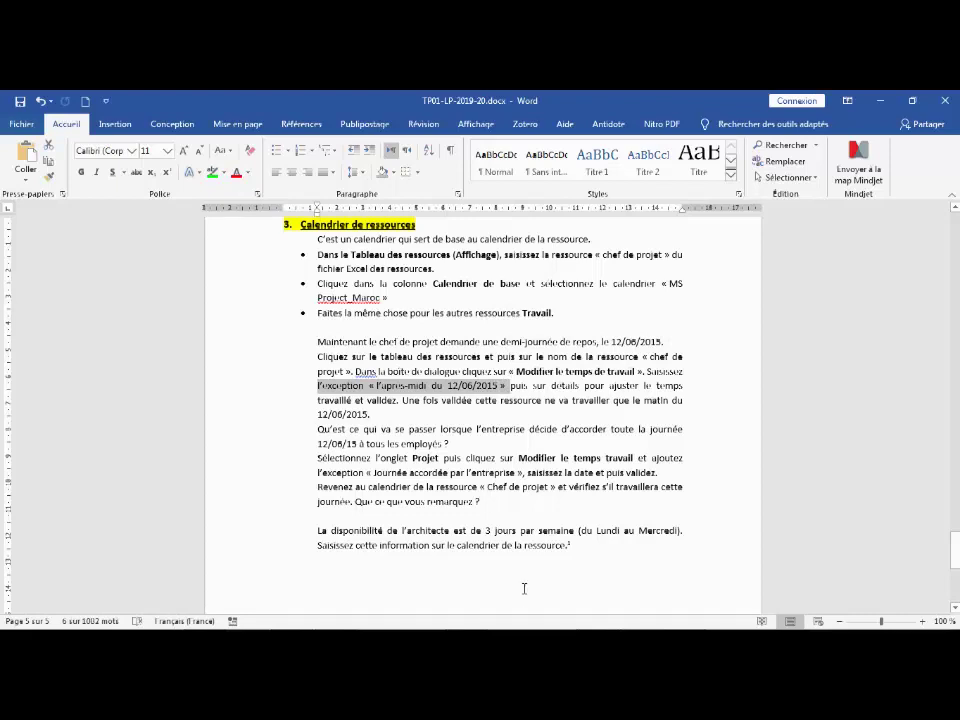
{"action": "mouse_move", "coordinate": [525, 625]}
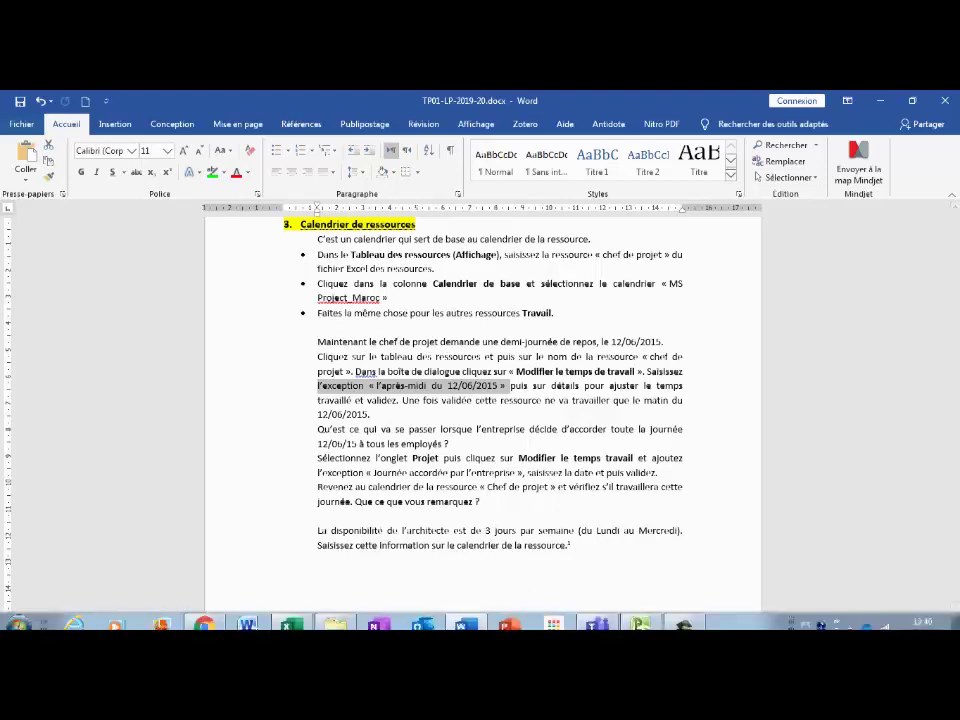
{"action": "left_click", "coordinate": [641, 617]}
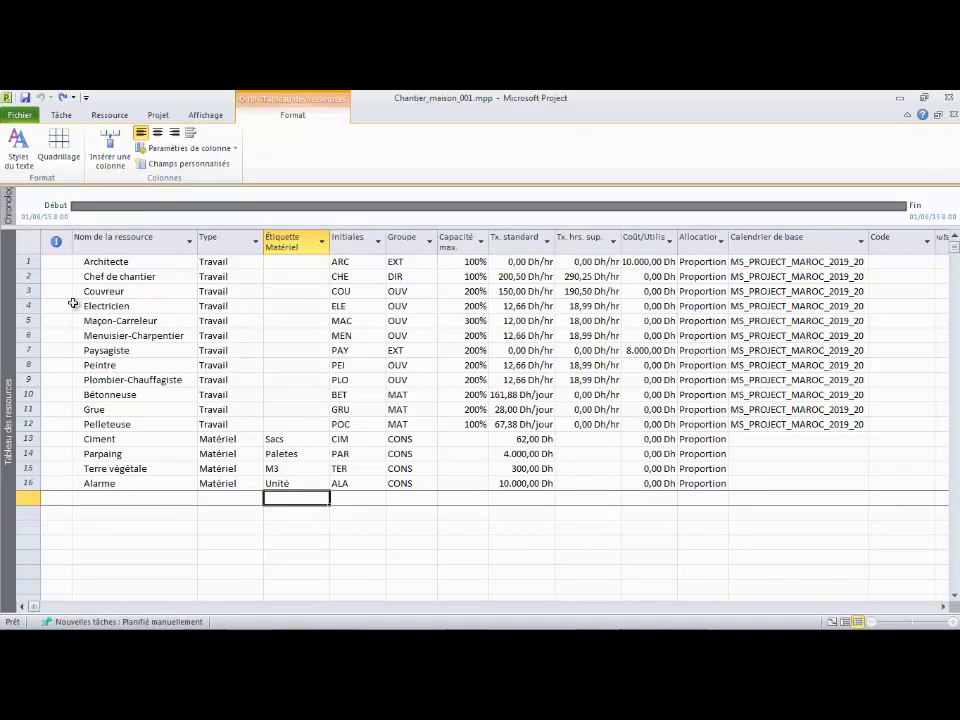
{"action": "double_click", "coordinate": [112, 278]}
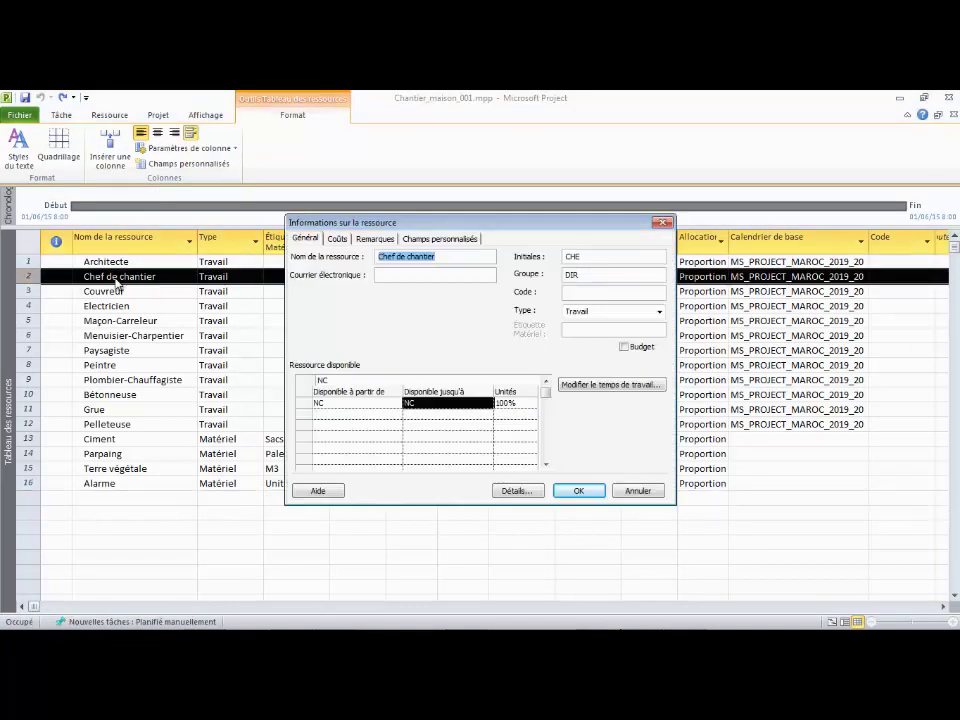
{"action": "left_click_drag", "start_coordinate": [568, 229], "coordinate": [522, 257]}
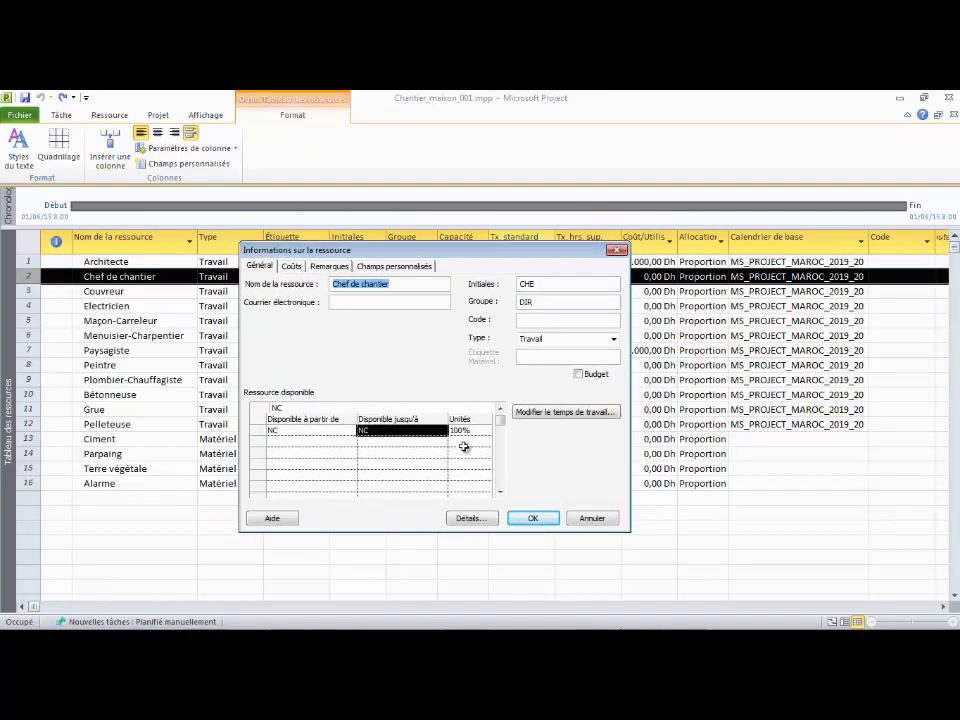
{"action": "left_click", "coordinate": [548, 415]}
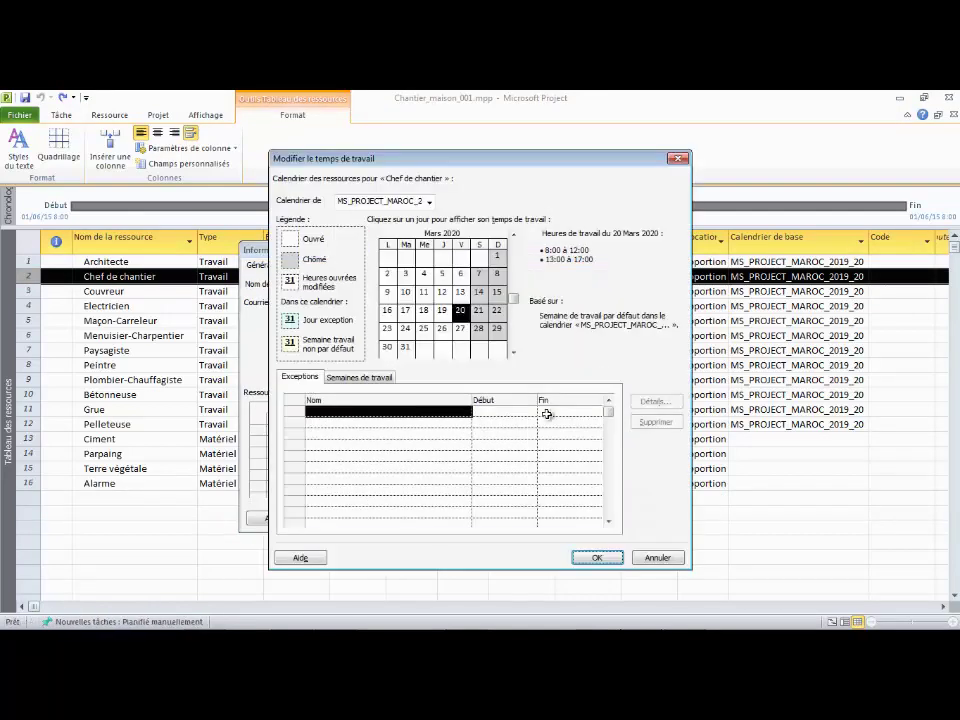
{"action": "left_click_drag", "start_coordinate": [400, 160], "coordinate": [477, 202]}
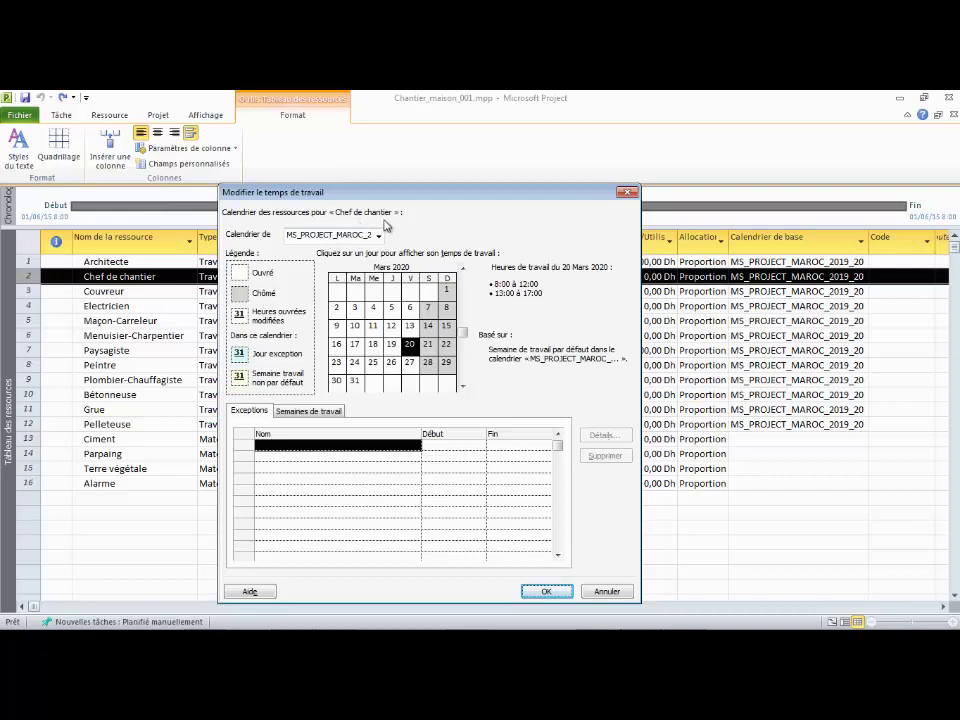
Add an exception named "L'après-midi du 12/06/2015" to the calendar of Chef de chantier
{"action": "left_click", "coordinate": [322, 443]}
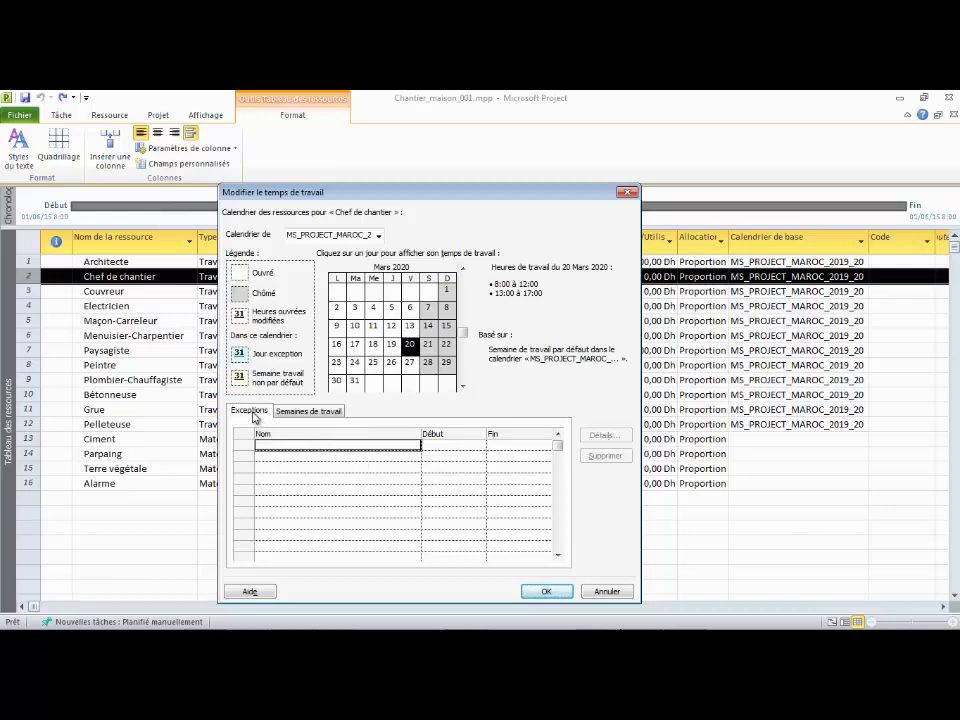
{"action": "type", "text": "L'après"}
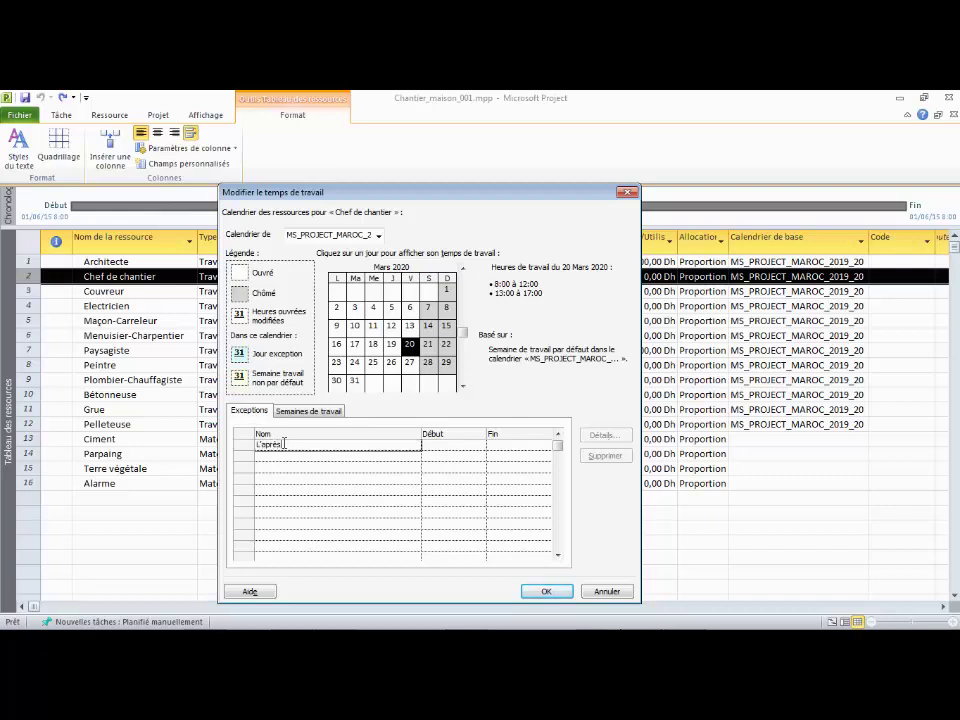
{"action": "type", "text": " midi du 12/06/2015"}
Set the start date of the "L'après-midi du 12/06/2015" exception to 12/06/2015
{"action": "left_click", "coordinate": [447, 443]}
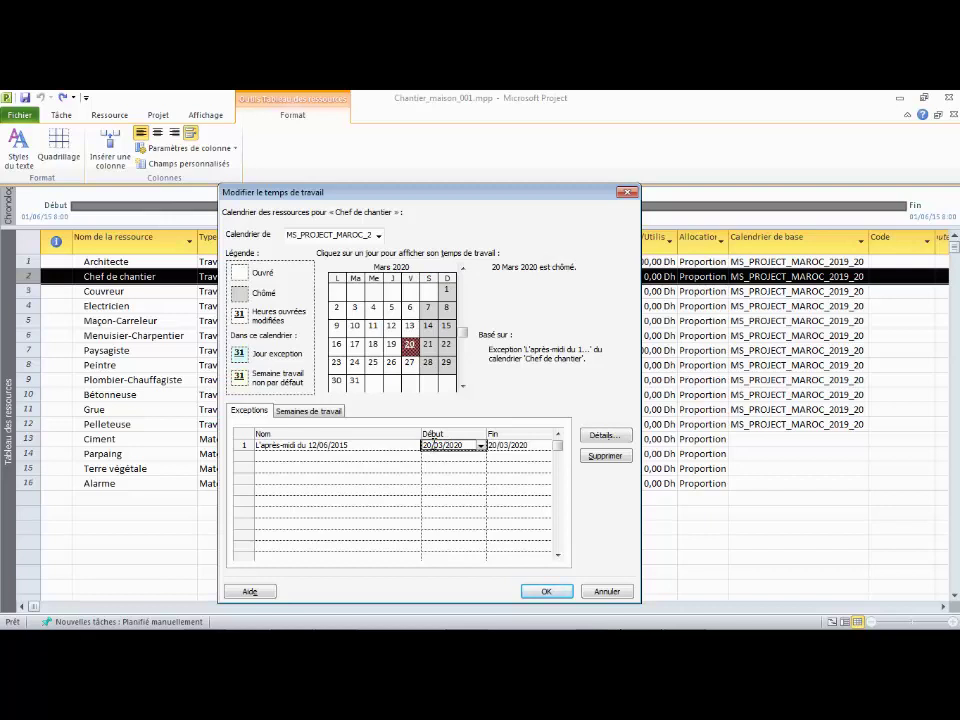
{"action": "double_click", "coordinate": [428, 444]}
{"action": "left_click", "coordinate": [435, 446]}
{"action": "key", "text": "BackSpace"}
{"action": "key", "text": "BackSpace"}
{"action": "type", "text": "12"}
{"action": "key", "text": "Right"}
{"action": "key", "text": "Right"}
{"action": "key", "text": "BackSpace"}
{"action": "key", "text": "BackSpace"}
{"action": "type", "text": "06"}
{"action": "key", "text": "BackSpace"}
{"action": "key", "text": "BackSpace"}
{"action": "type", "text": "15"}
Set the end date of the "L'après-midi du 12/06/2015" exception to 12/06/2015
{"action": "left_click", "coordinate": [498, 445]}
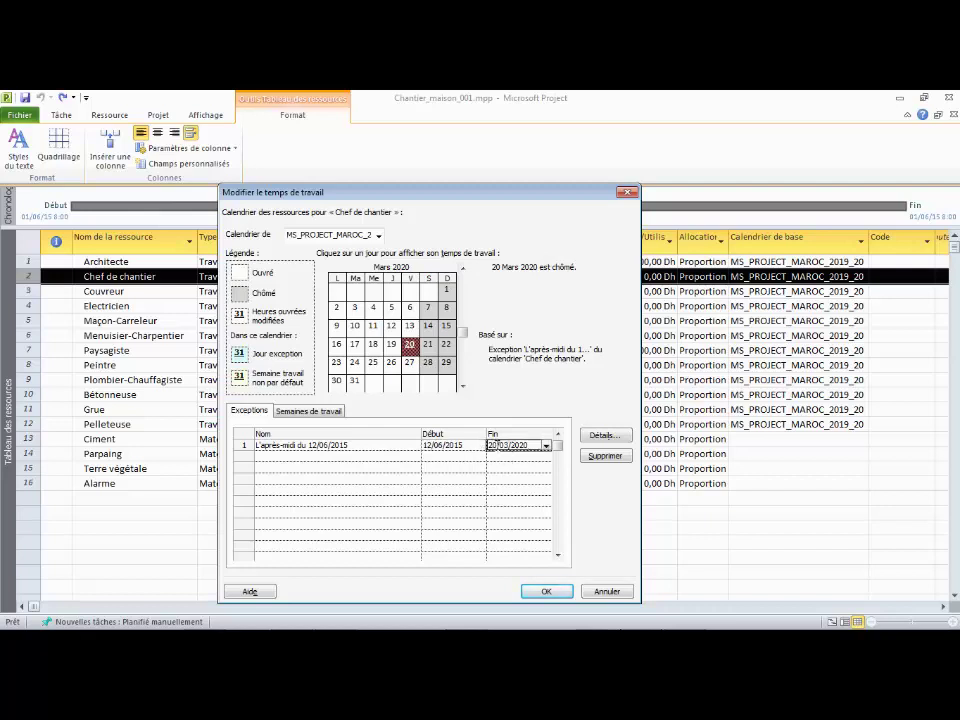
{"action": "left_click", "coordinate": [497, 448]}
{"action": "left_click", "coordinate": [502, 449]}
{"action": "type", "text": "12/06"}
{"action": "key", "text": "BackSpace"}
{"action": "key", "text": "BackSpace"}
{"action": "type", "text": "15"}
{"action": "left_click", "coordinate": [394, 447]}
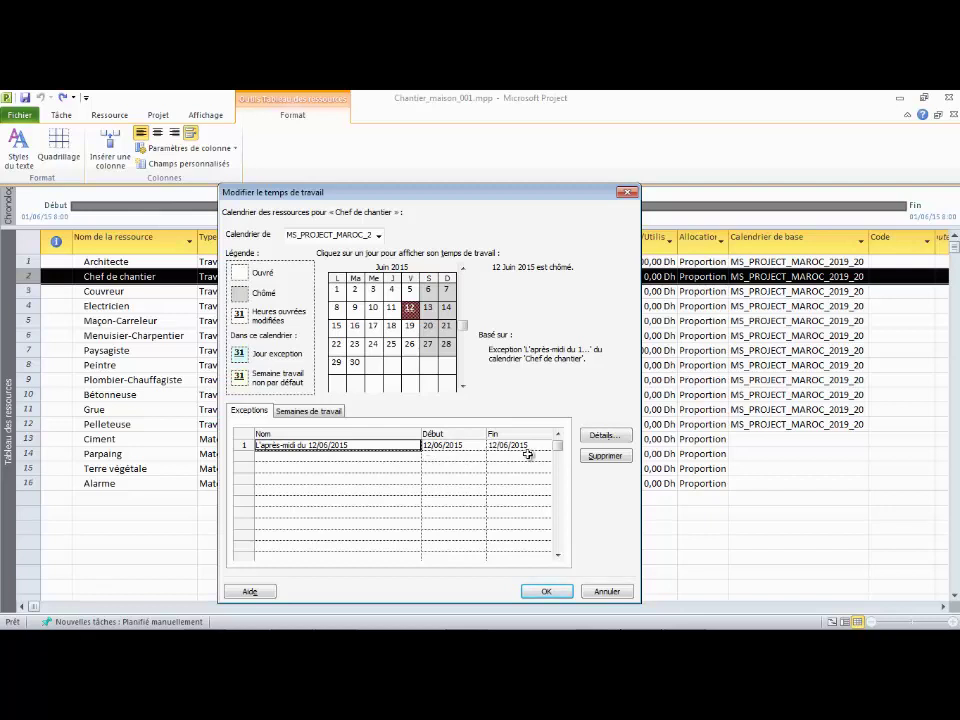
Define the exception as working time, delete its 13:00 to 17:00 period, and validate the changes to Chef de chantier
{"action": "left_click", "coordinate": [603, 438]}
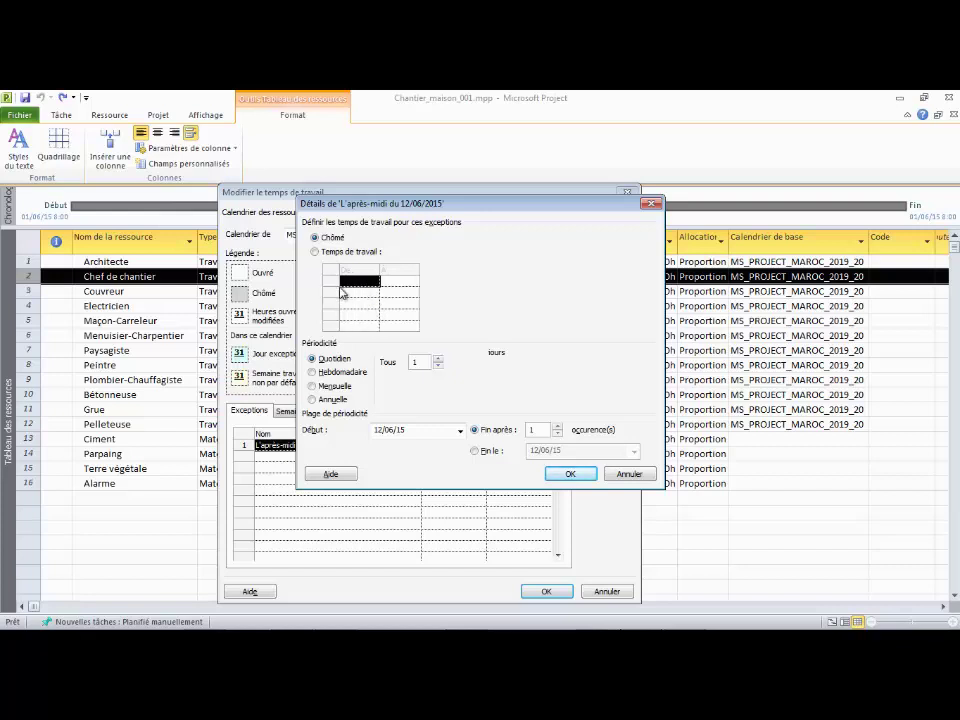
{"action": "left_click", "coordinate": [316, 253]}
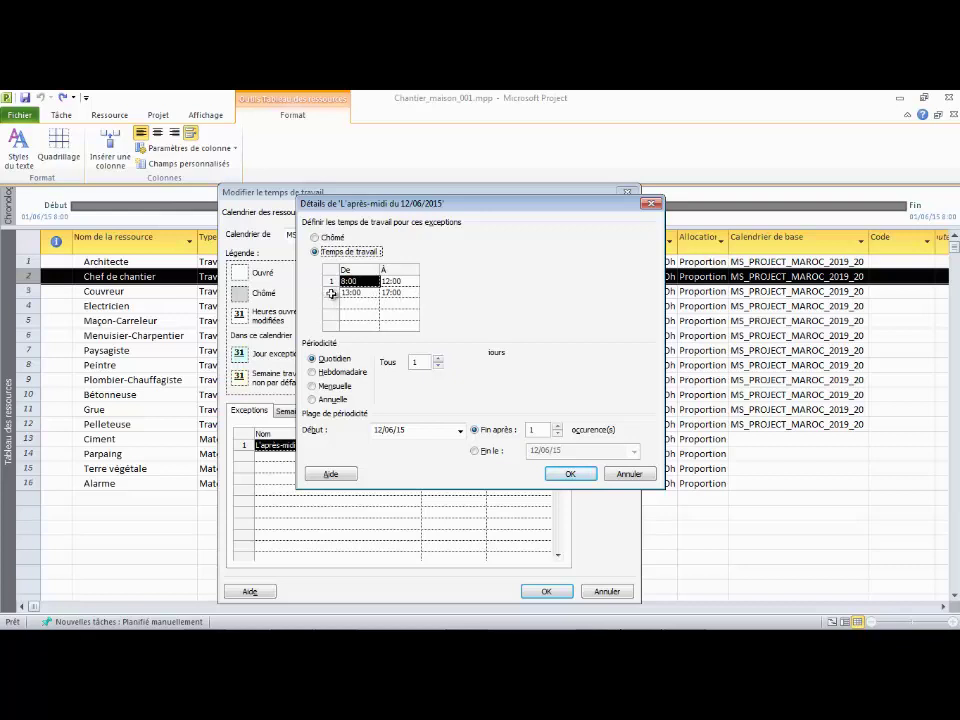
{"action": "left_click", "coordinate": [331, 293]}
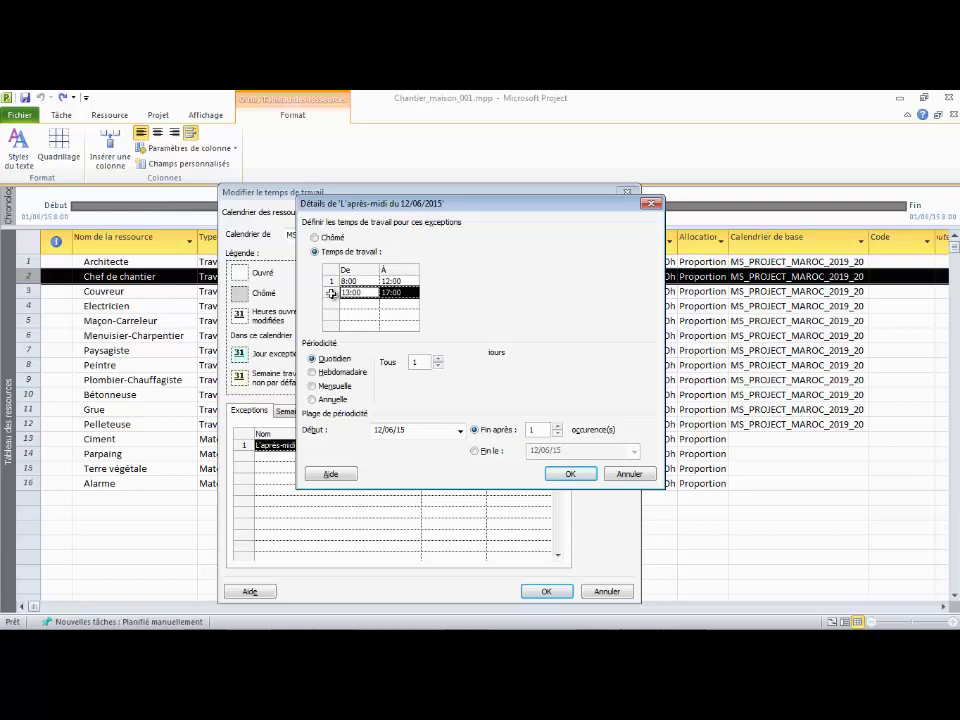
{"action": "key", "text": "Delete"}
{"action": "left_click", "coordinate": [565, 474]}
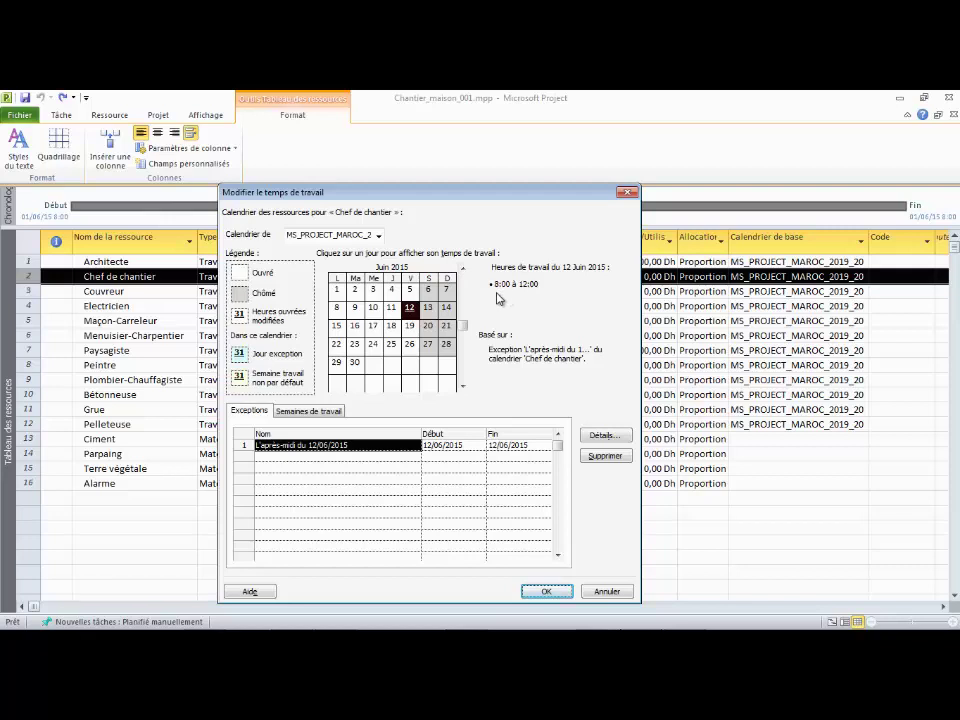
{"action": "left_click", "coordinate": [548, 591]}
{"action": "left_click", "coordinate": [535, 519]}
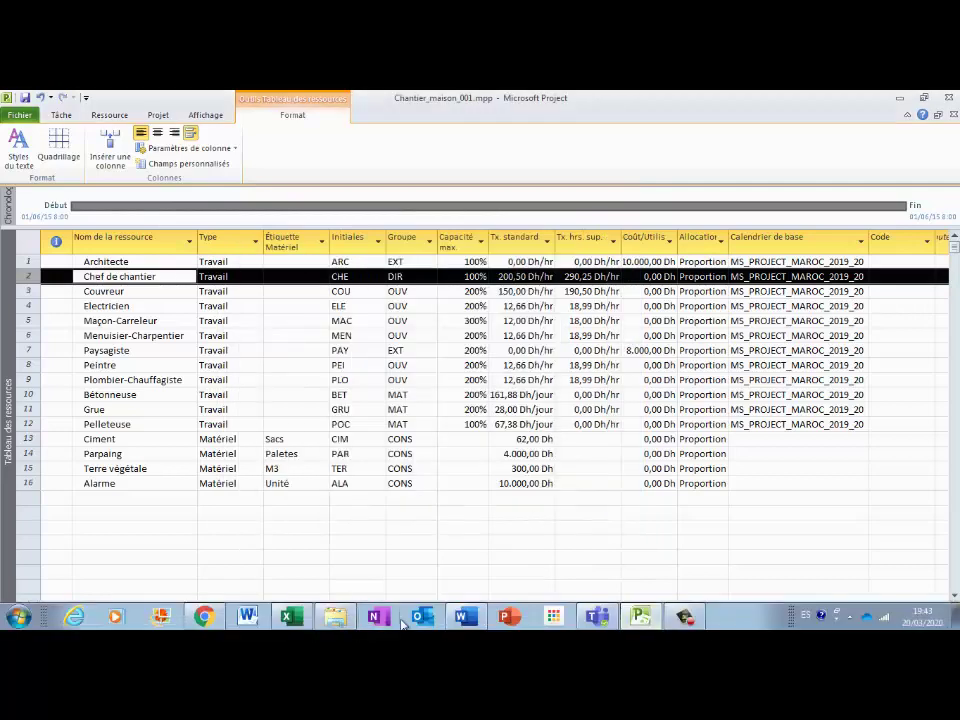
Read the Word instructions about the company granting all employees the day of 12/06/15, and return to Microsoft Project
{"action": "left_click", "coordinate": [464, 616]}
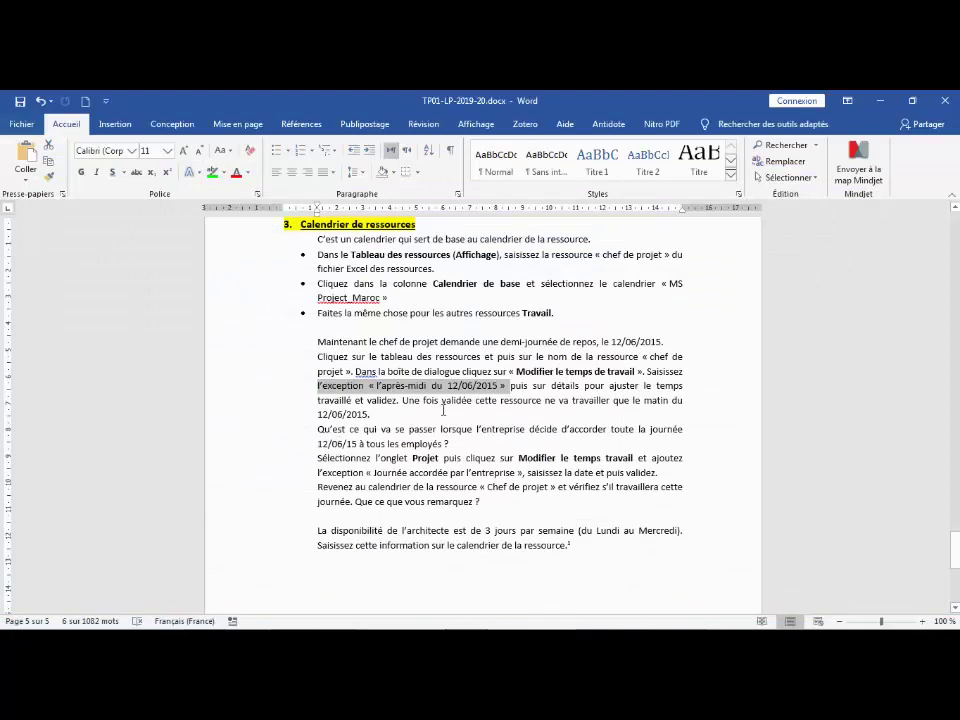
{"action": "left_click", "coordinate": [500, 415]}
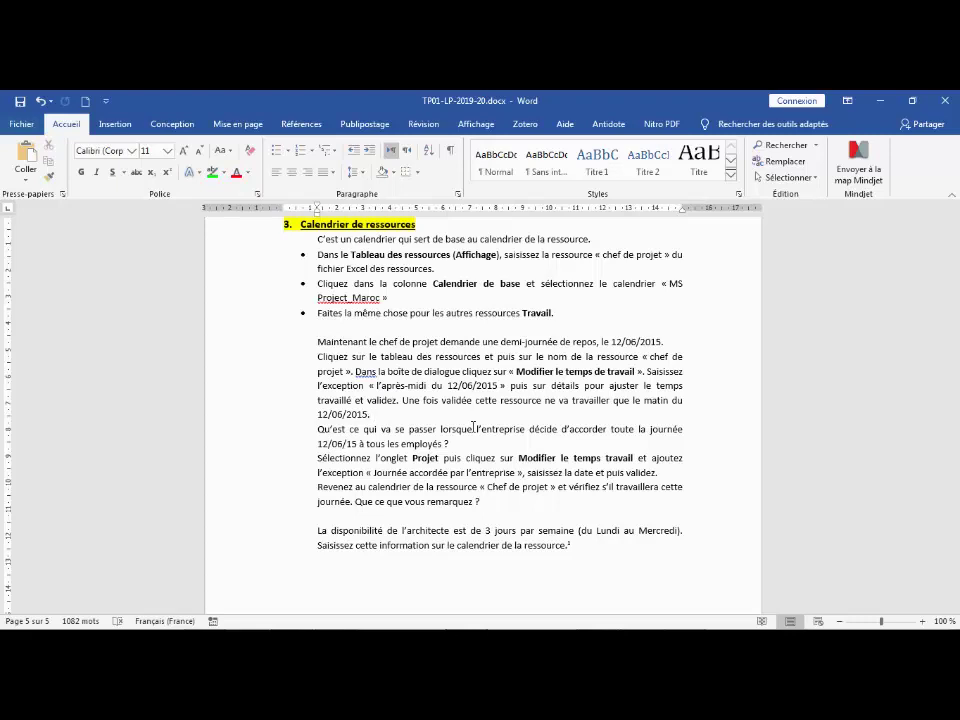
{"action": "mouse_move", "coordinate": [646, 625]}
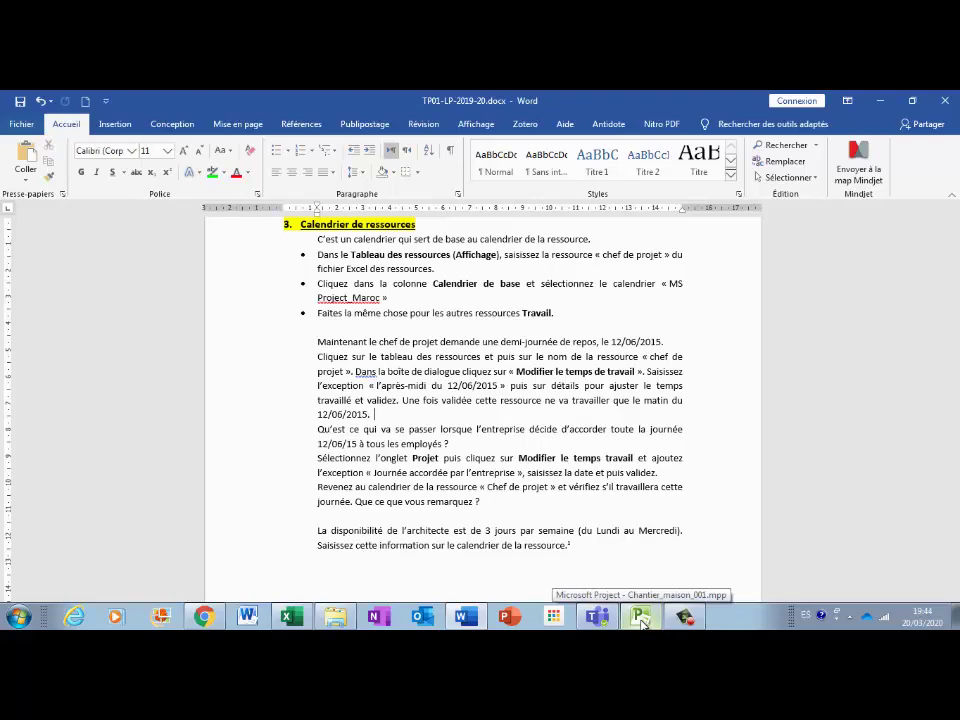
{"action": "left_click", "coordinate": [643, 620]}
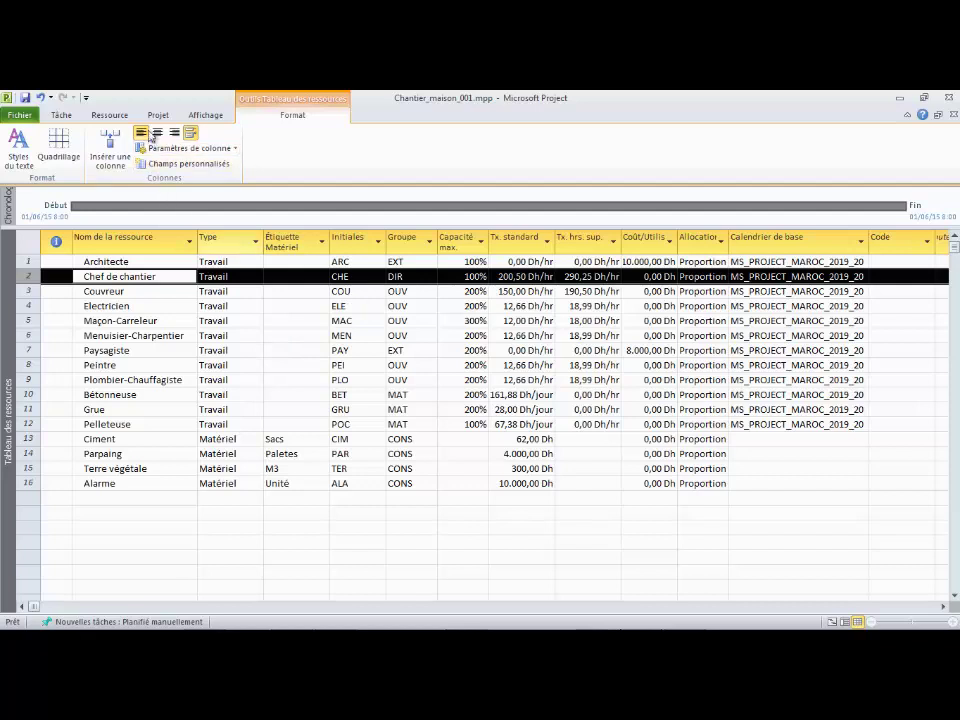
Change the view from the resource sheet to the Gantt chart (Diagramme de Gantt)
{"action": "left_click", "coordinate": [112, 118]}
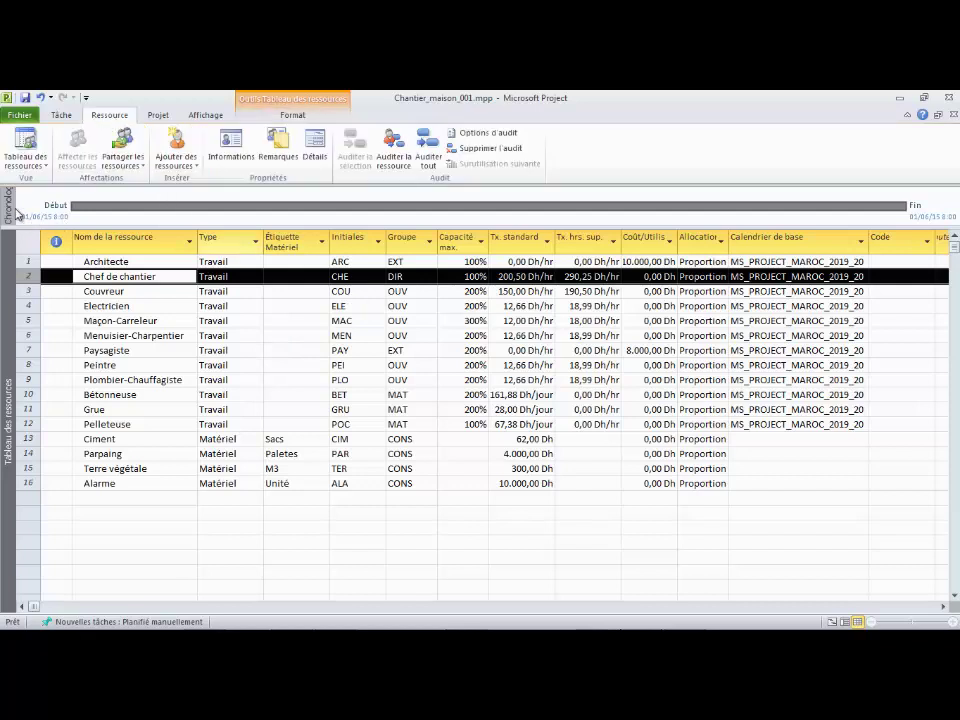
{"action": "left_click", "coordinate": [61, 115]}
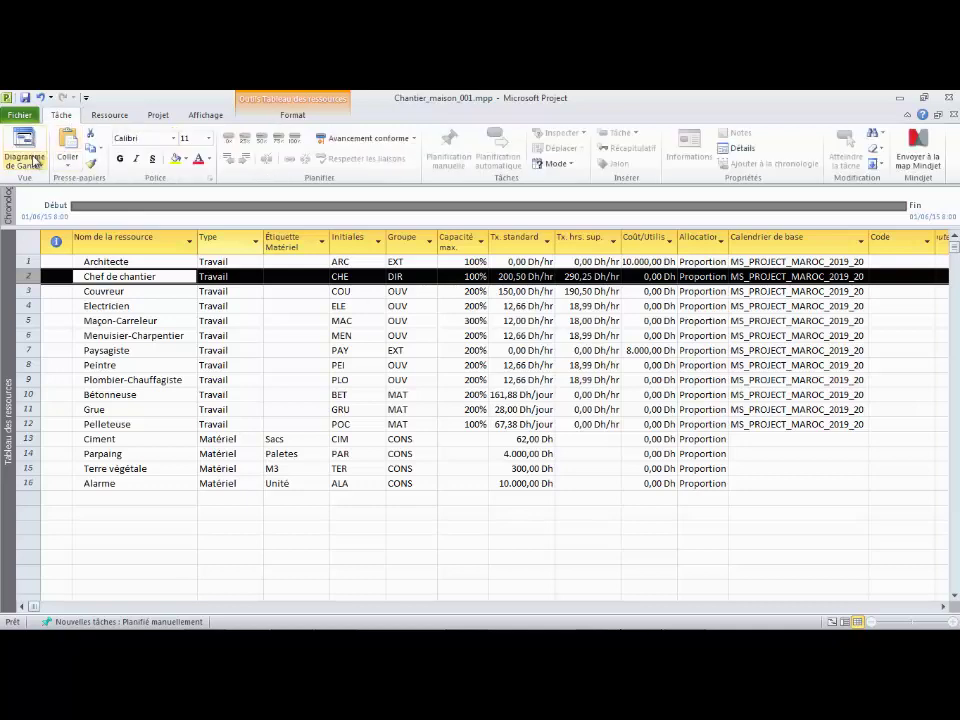
{"action": "left_click", "coordinate": [24, 145]}
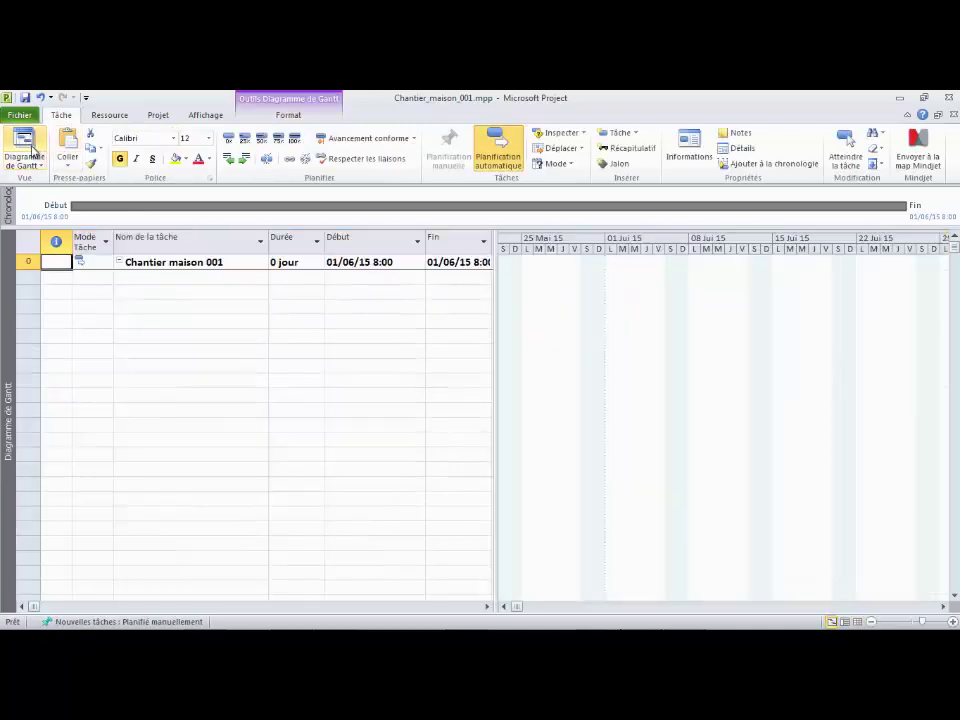
{"action": "left_click", "coordinate": [108, 116]}
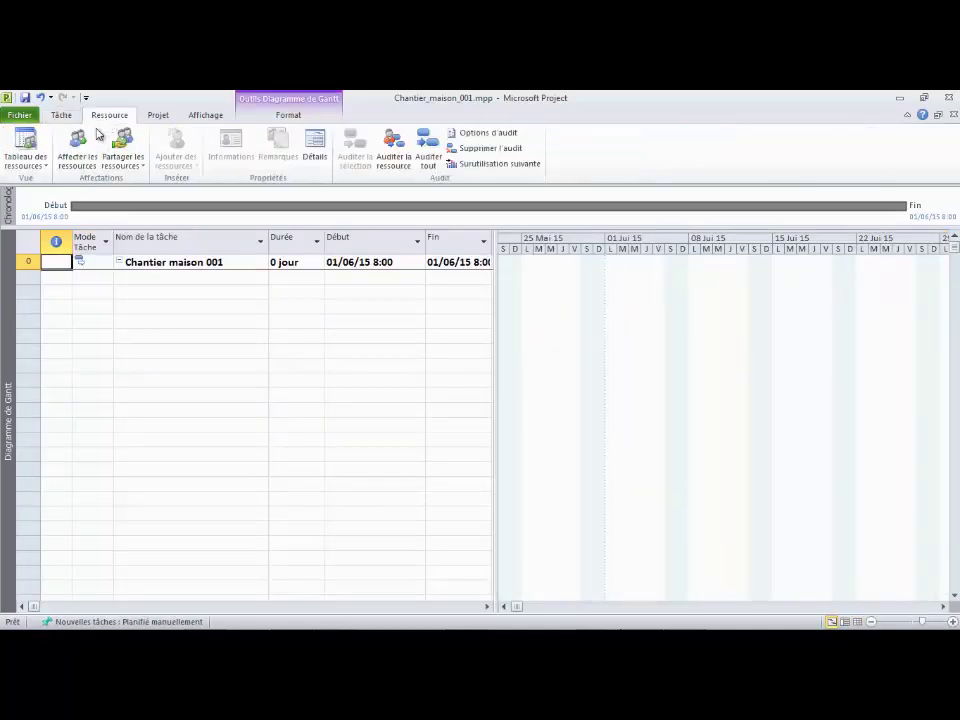
{"action": "left_click", "coordinate": [24, 150]}
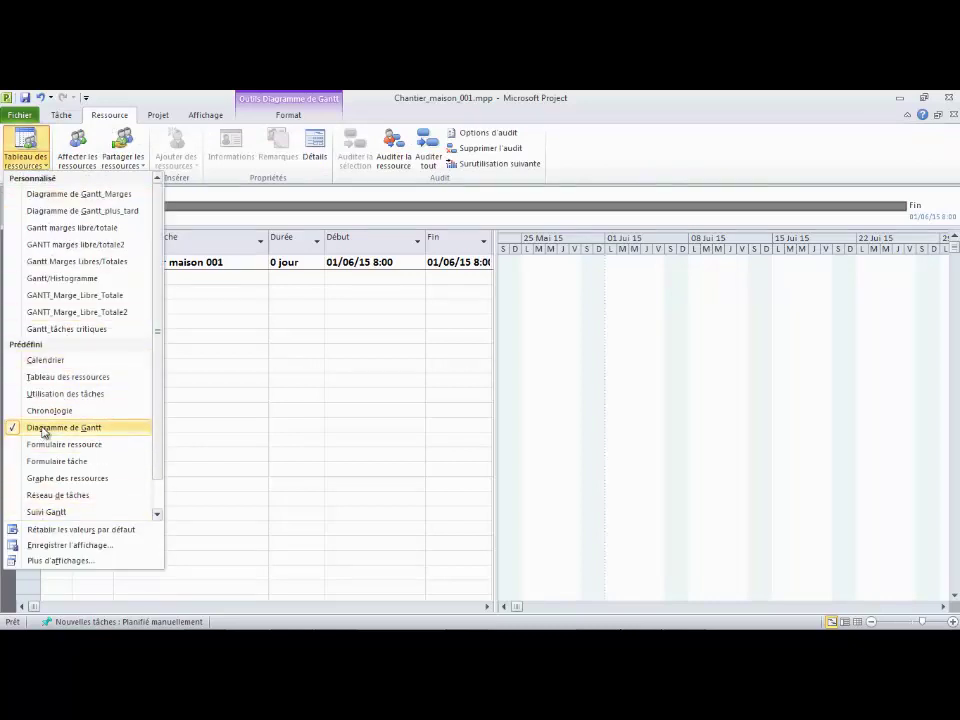
{"action": "left_click", "coordinate": [62, 114]}
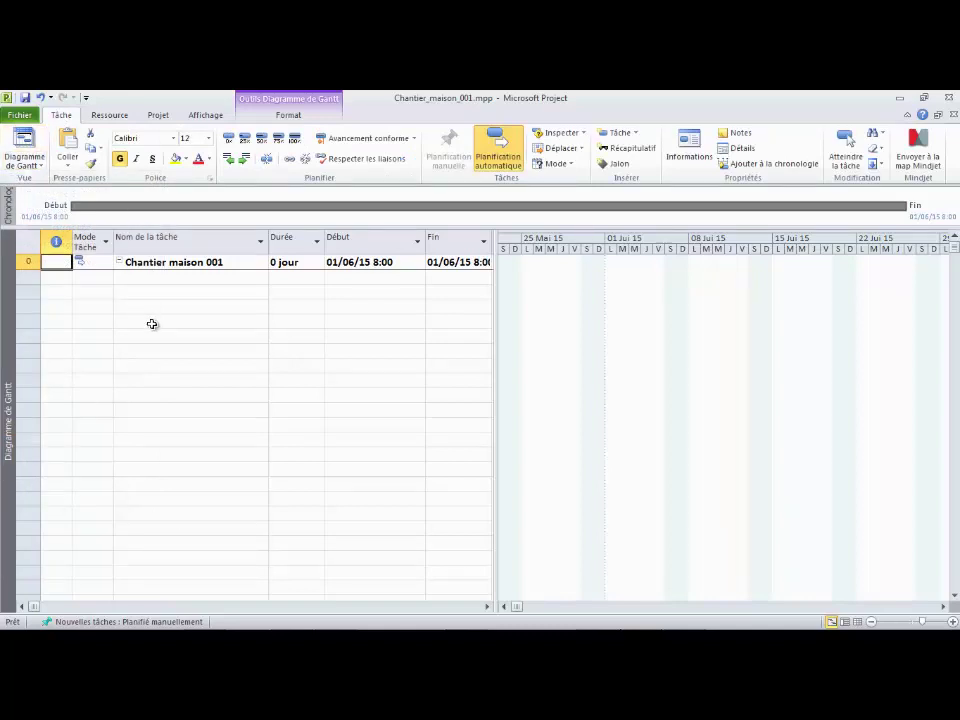
Open the project's working time settings and add an exception named "La journée du 12/06/2015" to the MS_PROJECT_MAROC_2019_20 calendar
{"action": "left_click", "coordinate": [161, 119]}
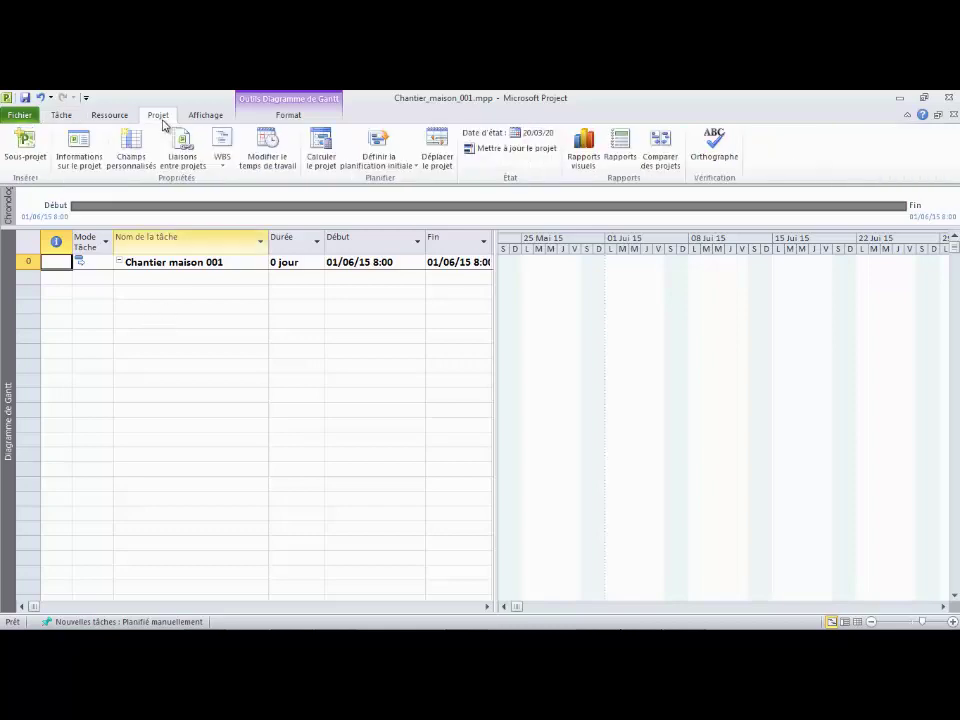
{"action": "left_click", "coordinate": [259, 152]}
{"action": "left_click_drag", "start_coordinate": [370, 160], "coordinate": [245, 215]}
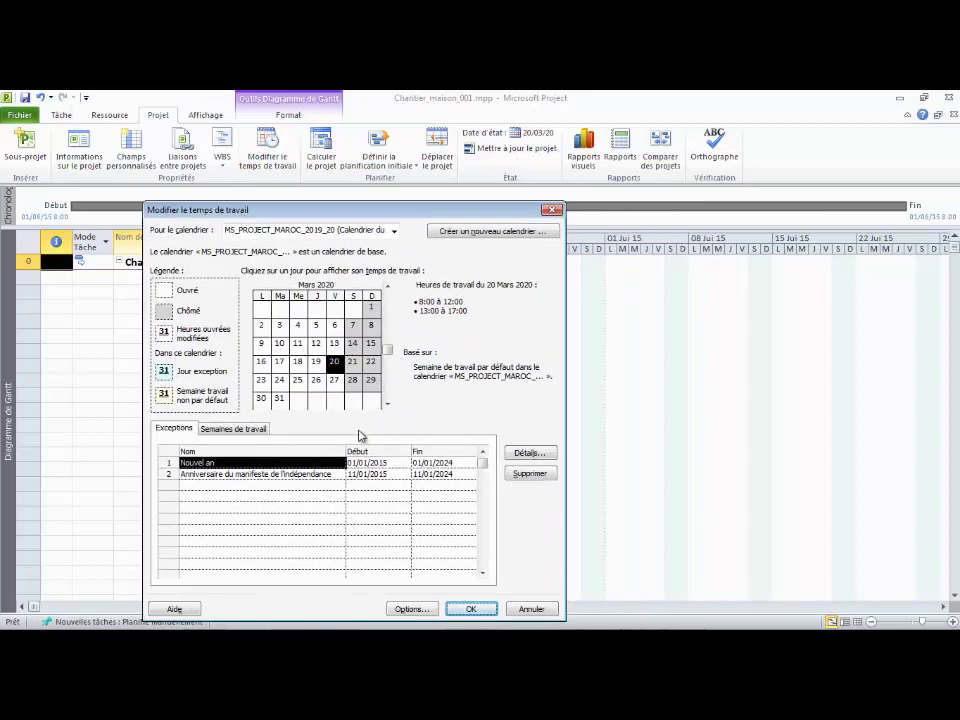
{"action": "left_click", "coordinate": [318, 485]}
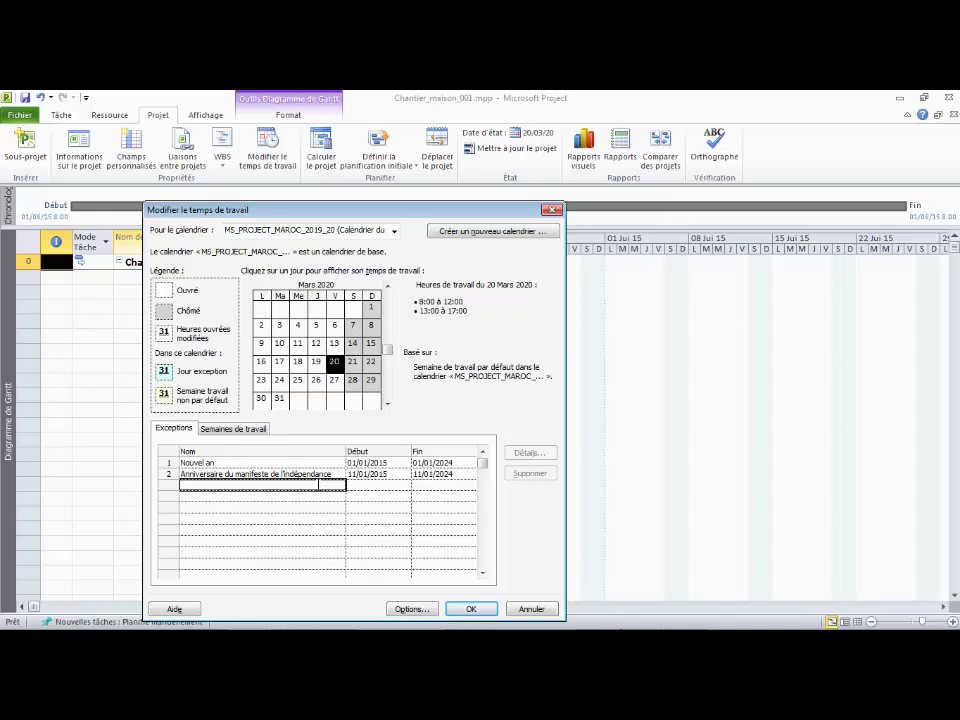
{"action": "type", "text": "La journ"}
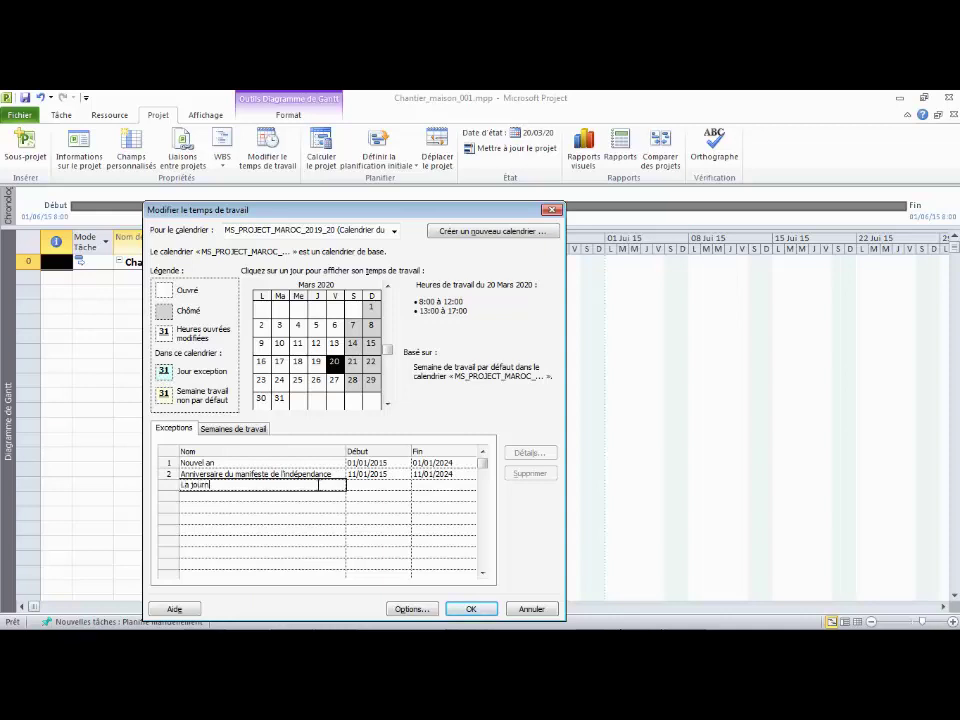
{"action": "type", "text": "ée du 12/06/2015"}
Set both the start and end dates of the "La journée du 12/06/2015" exception to 12/06/2015
{"action": "left_click", "coordinate": [400, 486]}
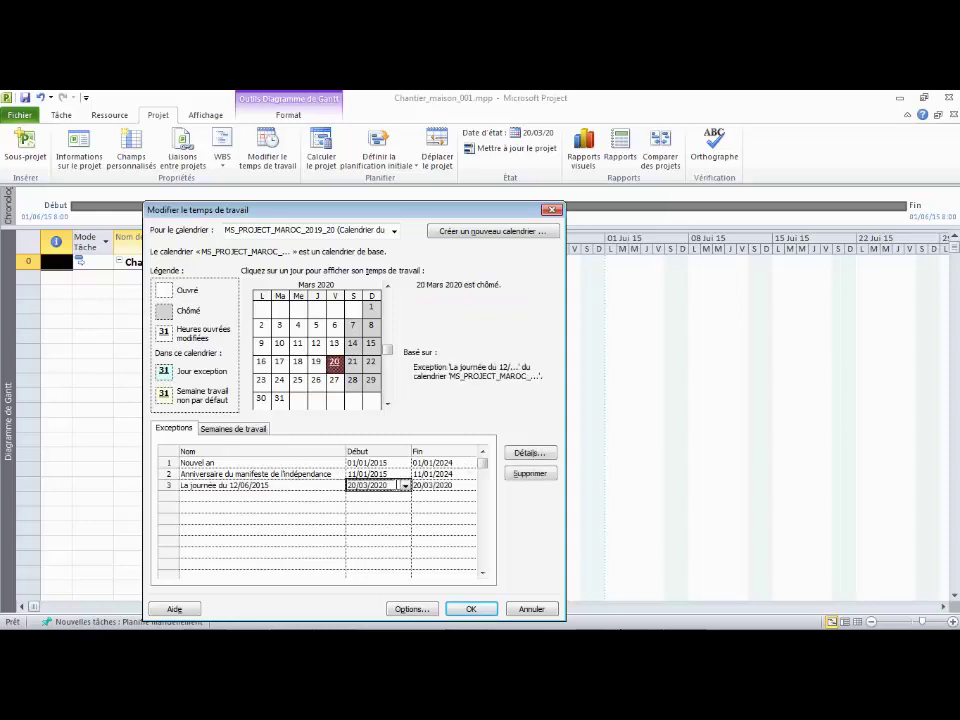
{"action": "type", "text": "12/06/2015"}
{"action": "key", "text": "Tab"}
{"action": "type", "text": "12/06/20"}
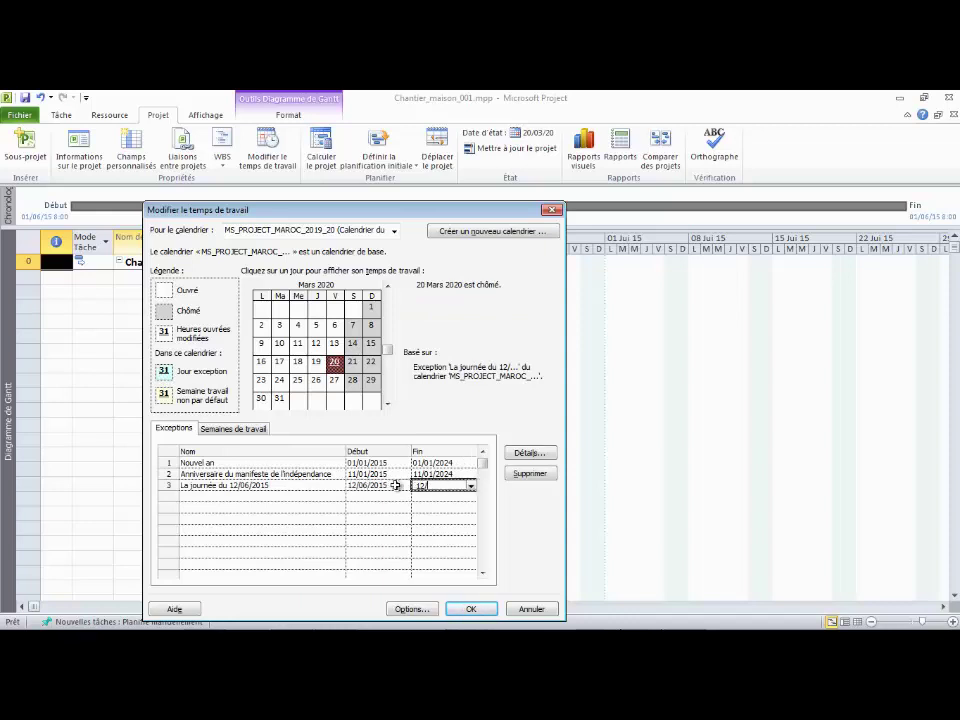
{"action": "type", "text": "15"}
Review the details of the "La journée du 12/06/2015" exception and accept it as non-working (Chômé)
{"action": "left_click", "coordinate": [300, 485]}
{"action": "left_click", "coordinate": [528, 453]}
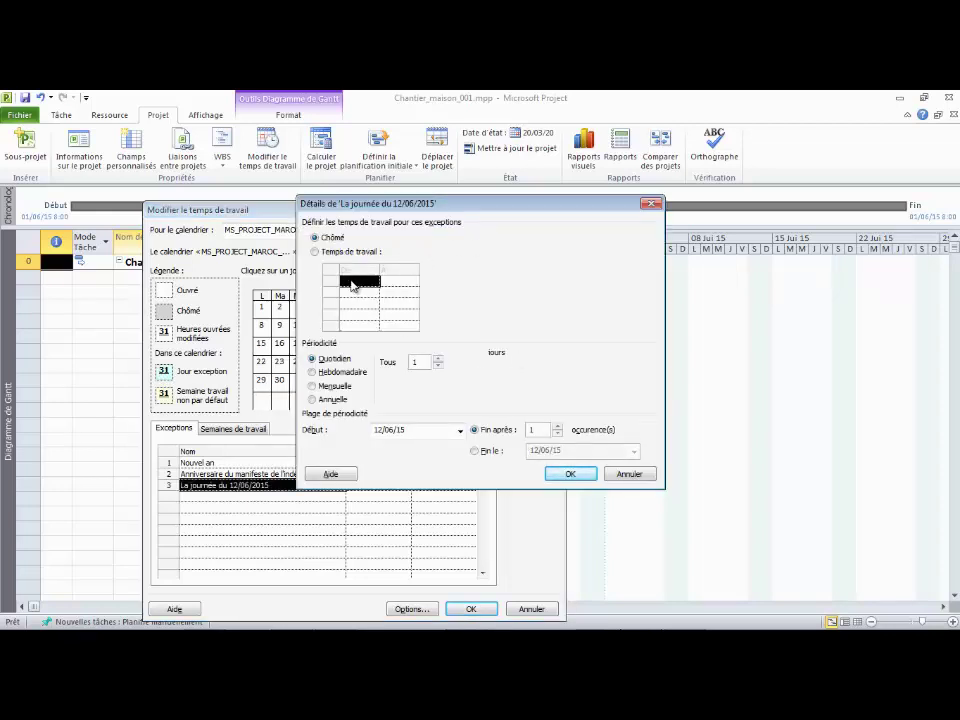
{"action": "left_click", "coordinate": [572, 475]}
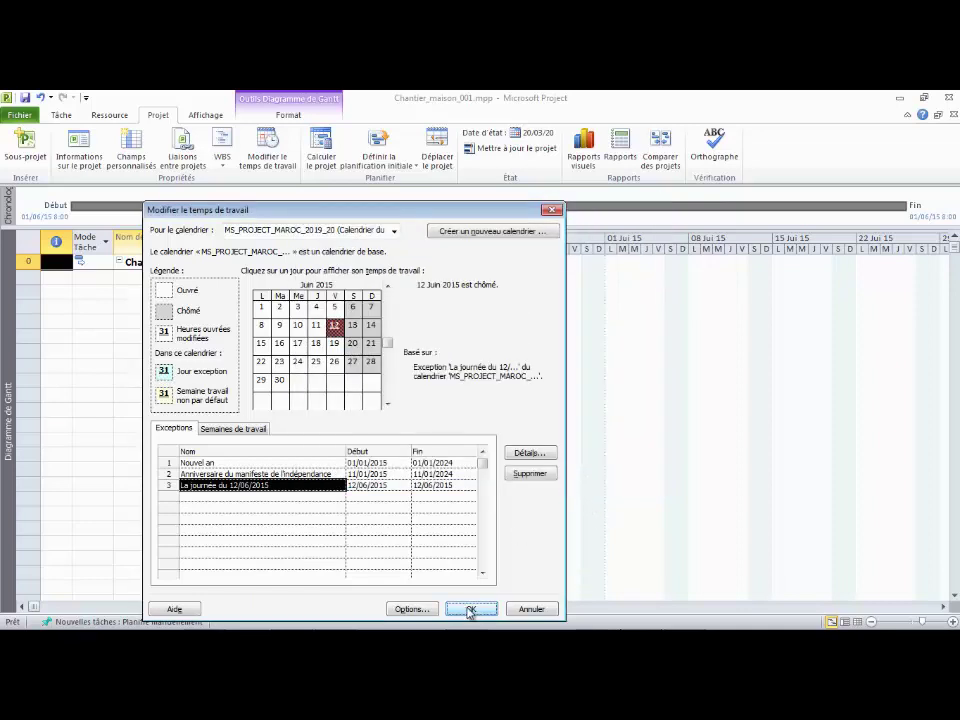
Save the project calendar changes, and reopen the project's working time settings to check the "La journée du 12/06/2015" exception
{"action": "left_click", "coordinate": [470, 611]}
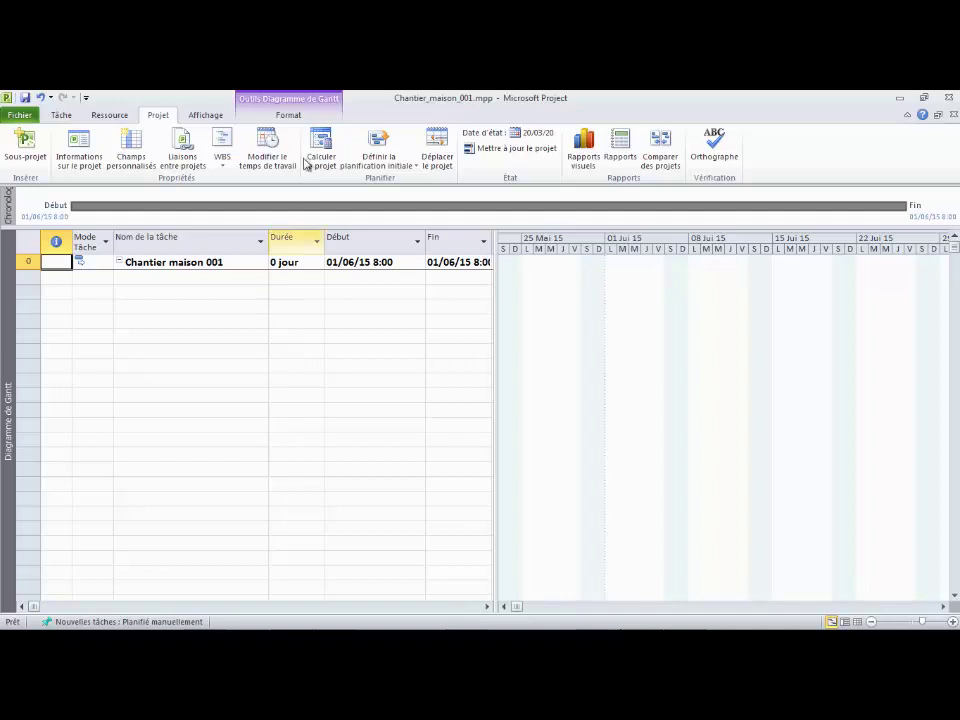
{"action": "left_click", "coordinate": [267, 150]}
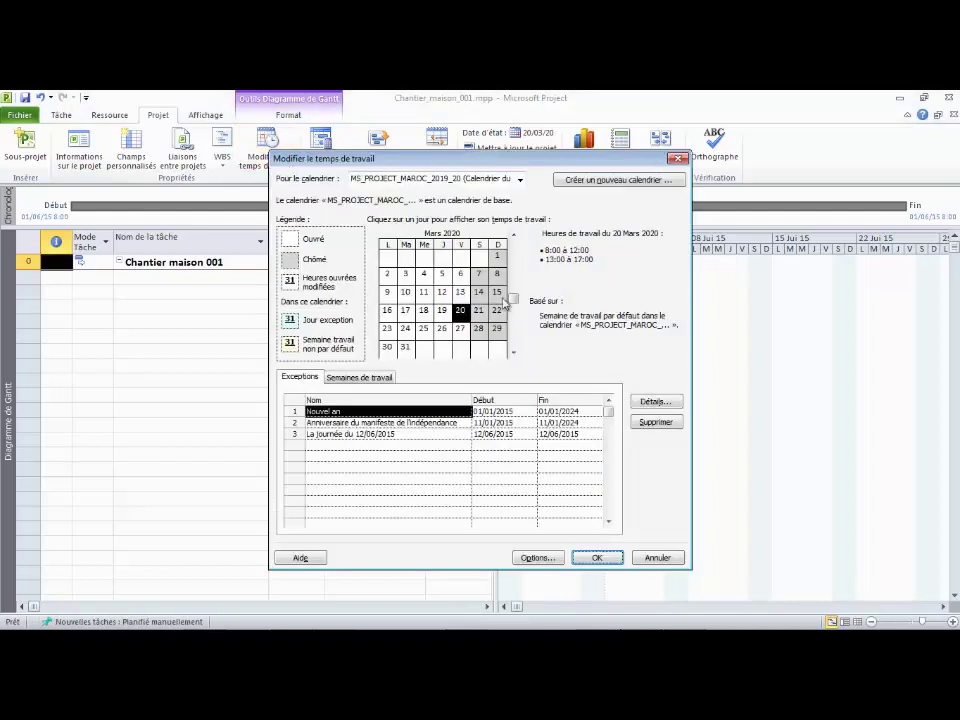
{"action": "left_click", "coordinate": [431, 434]}
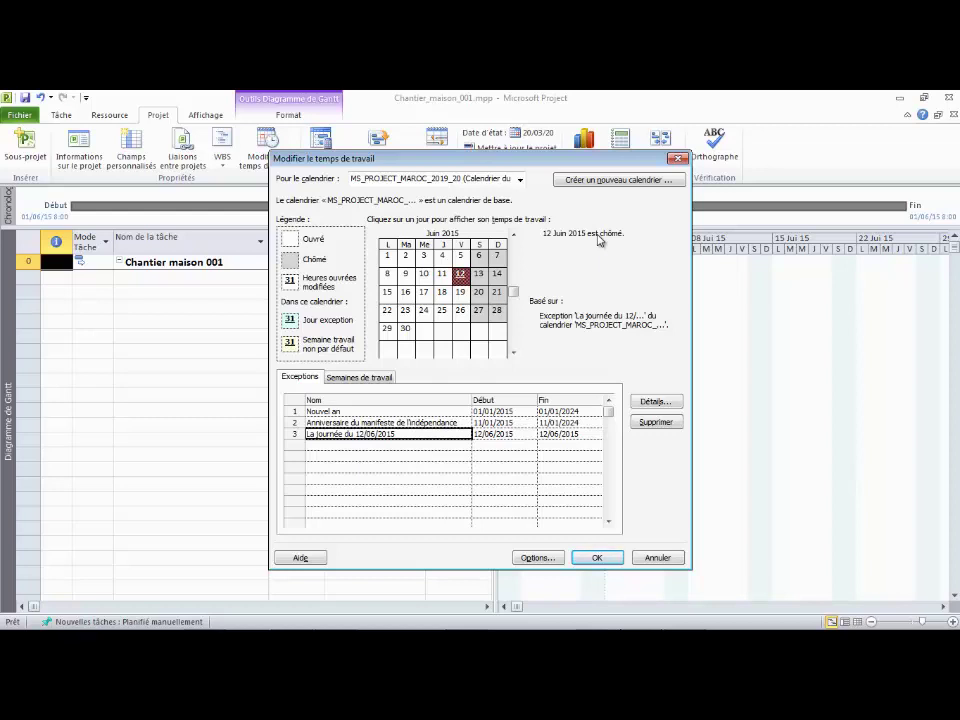
{"action": "left_click", "coordinate": [598, 558]}
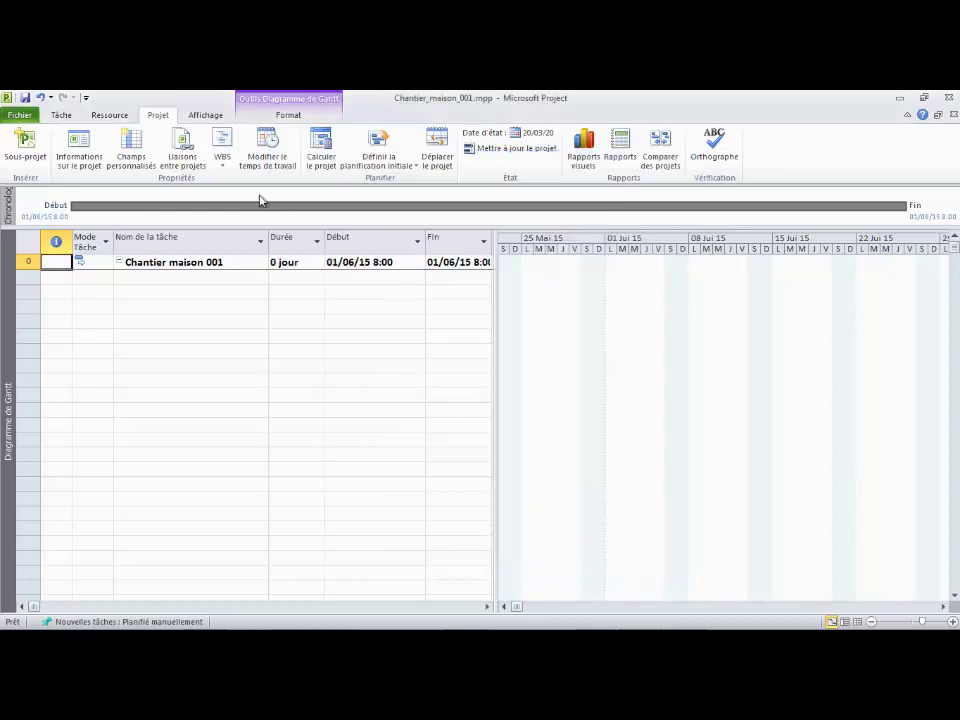
Show the resource sheet and check the "L'après-midi du 12/06/2015" exception in the working time of the Chef de chantier resource
{"action": "left_click", "coordinate": [210, 117]}
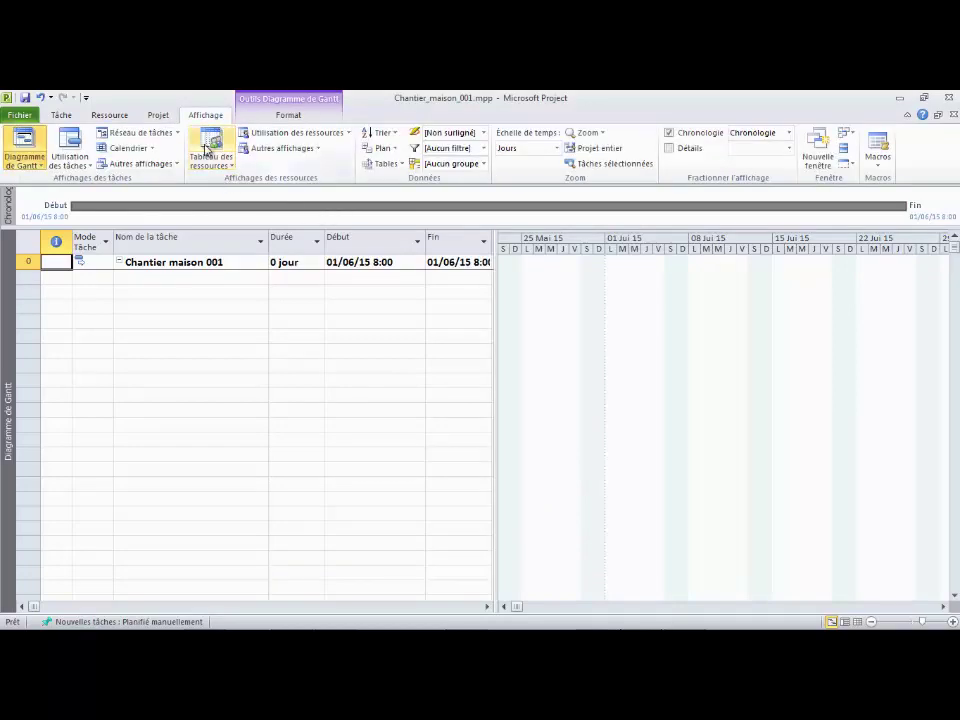
{"action": "left_click", "coordinate": [207, 150]}
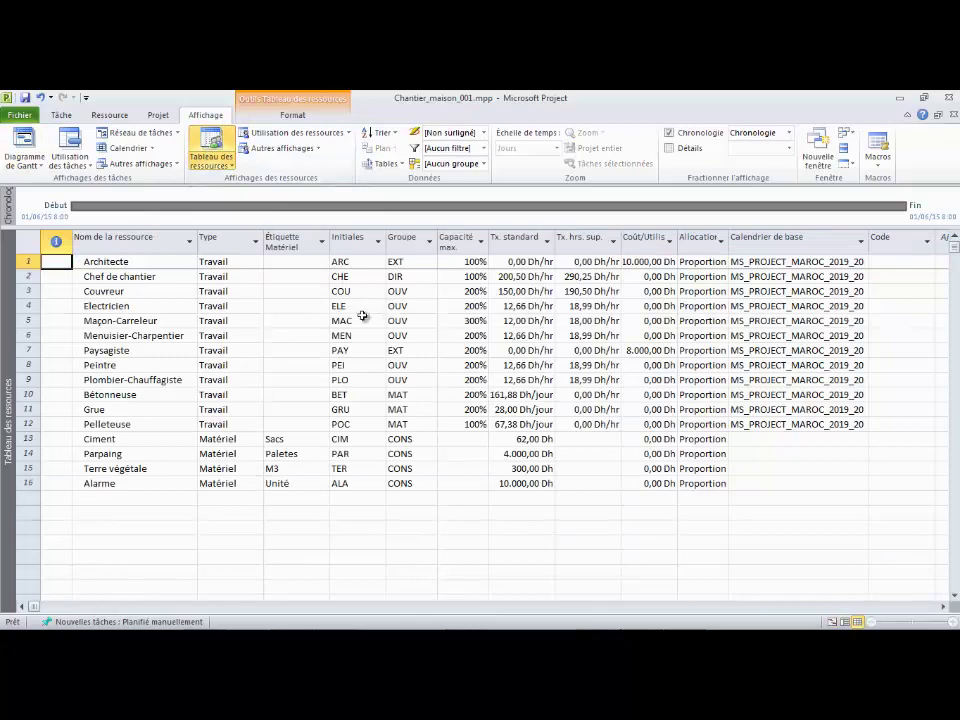
{"action": "double_click", "coordinate": [141, 283]}
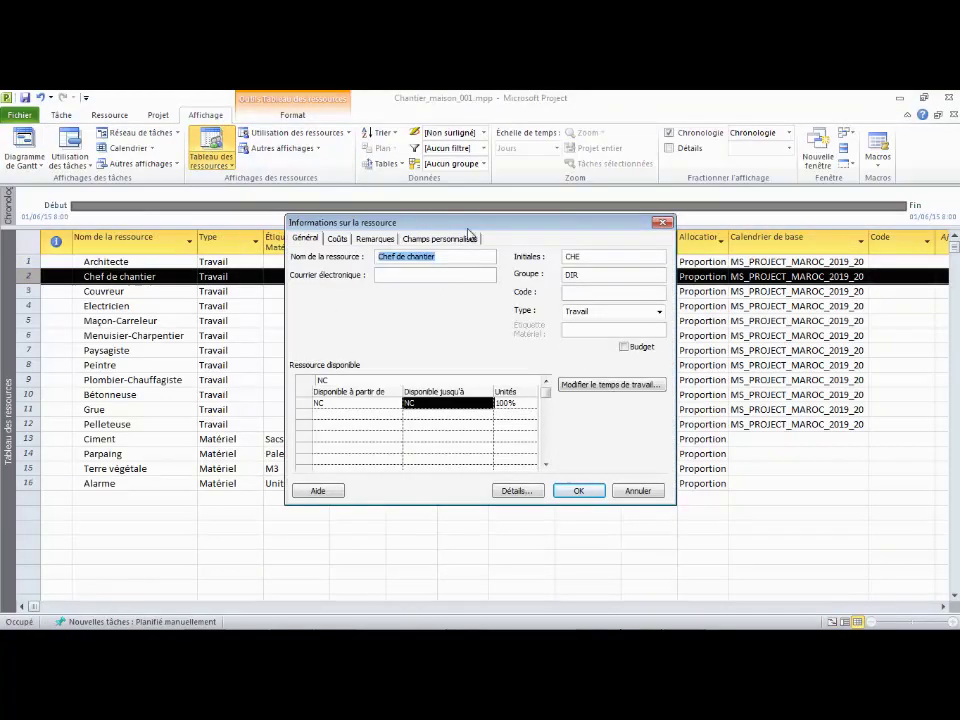
{"action": "left_click", "coordinate": [597, 384]}
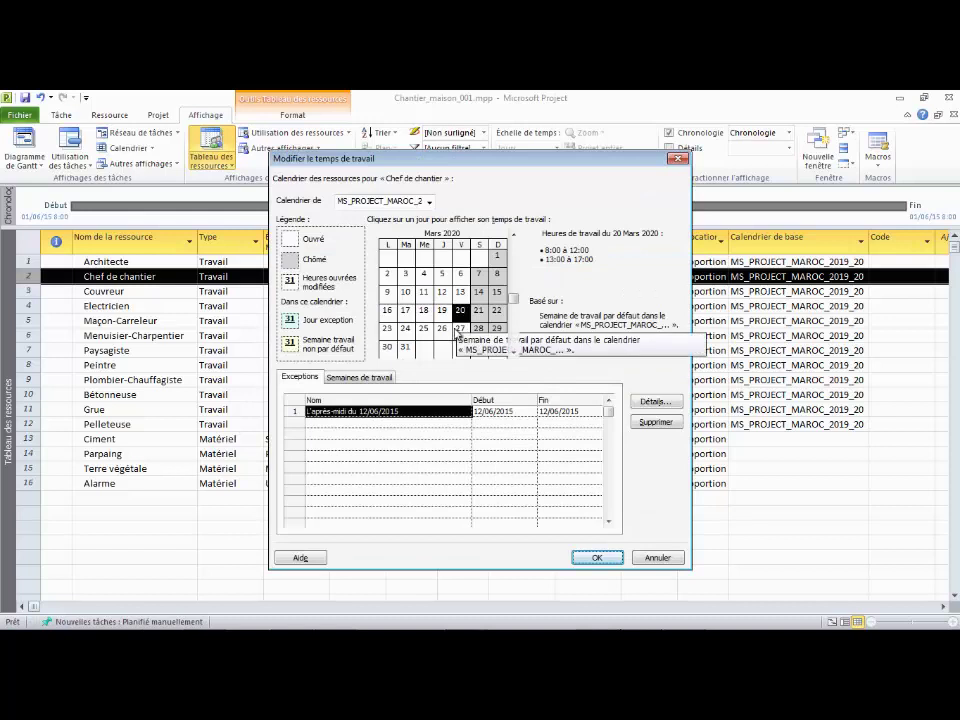
{"action": "left_click", "coordinate": [437, 421]}
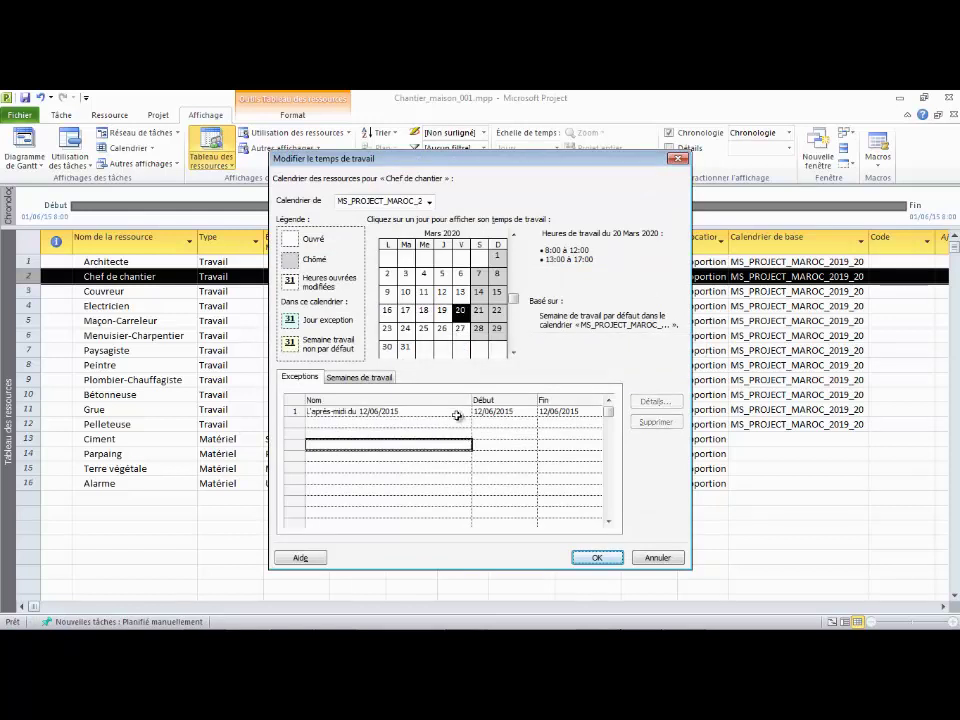
{"action": "left_click", "coordinate": [458, 411]}
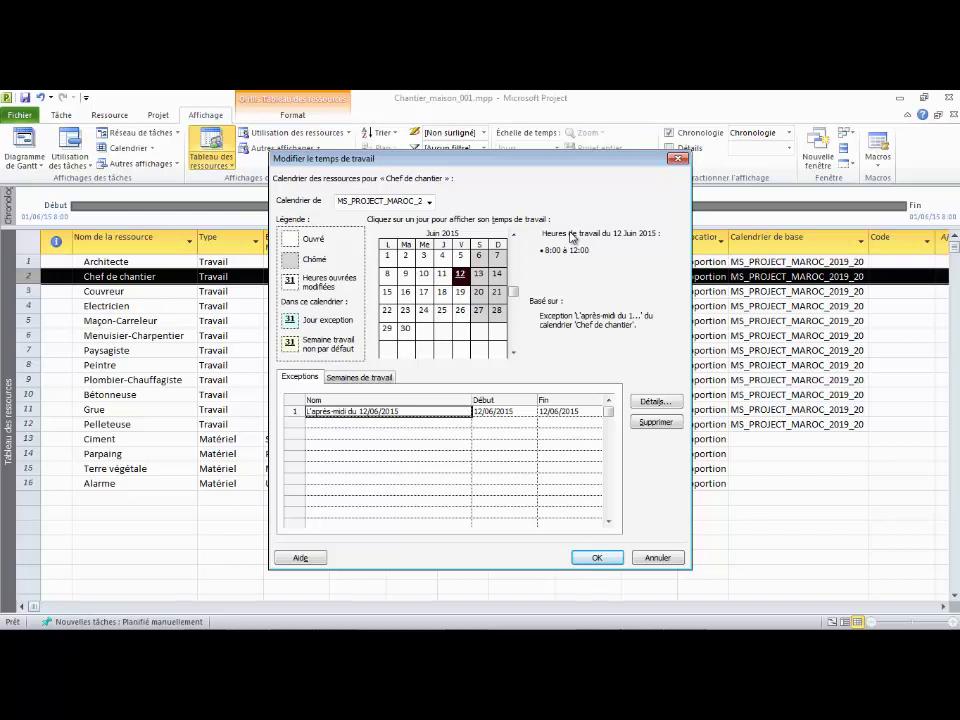
Switch to the Word document TP01-LP-2019-20.docx and read the footnote on which calendar takes precedence, returning to the Calendrier de ressources section
{"action": "left_click", "coordinate": [465, 615]}
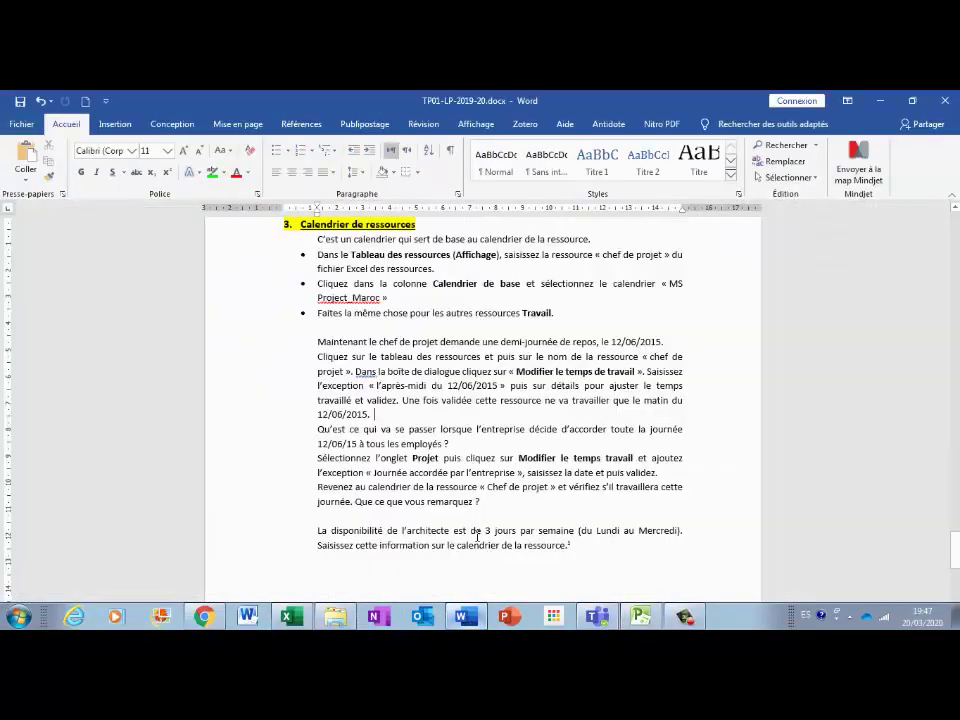
{"action": "scroll", "coordinate": [476, 537], "scroll_direction": "down", "scroll_amount": 6}
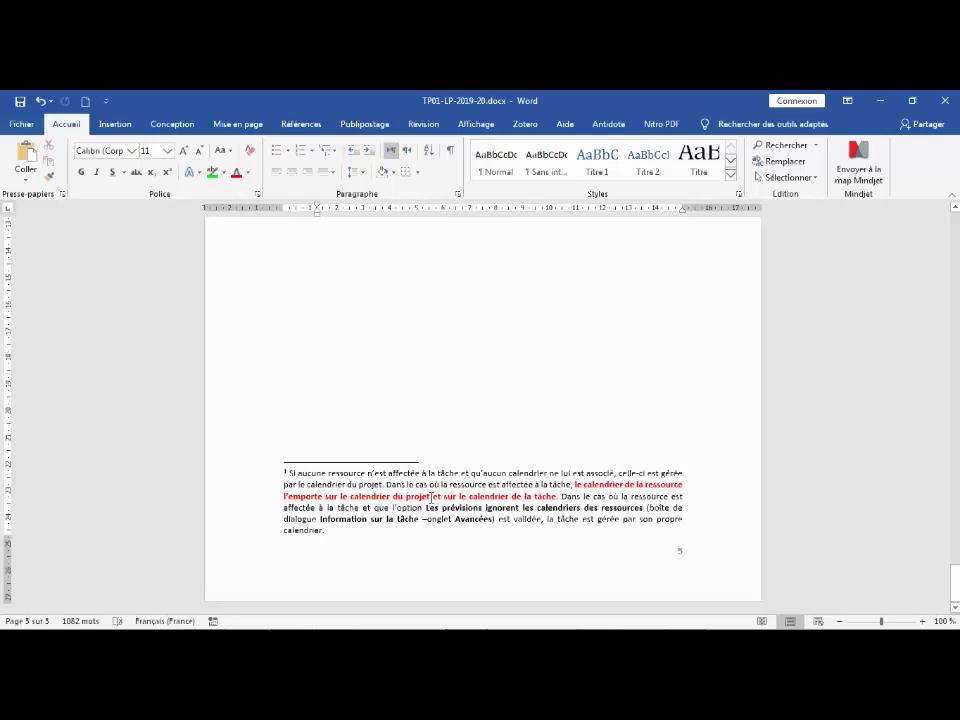
{"action": "scroll", "coordinate": [514, 444], "scroll_direction": "up", "scroll_amount": 10}
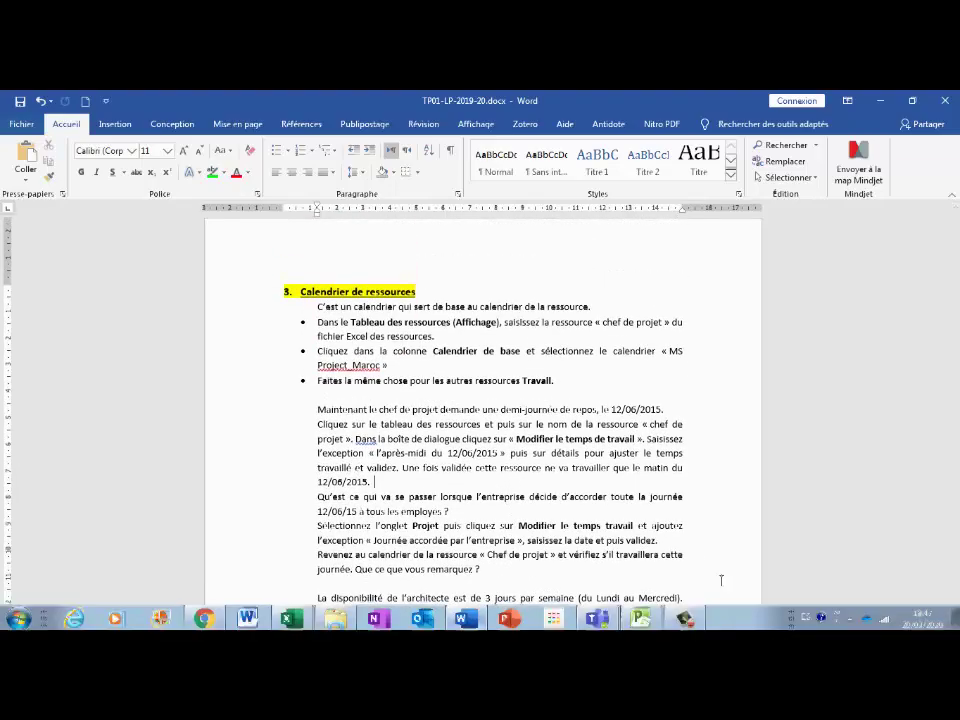